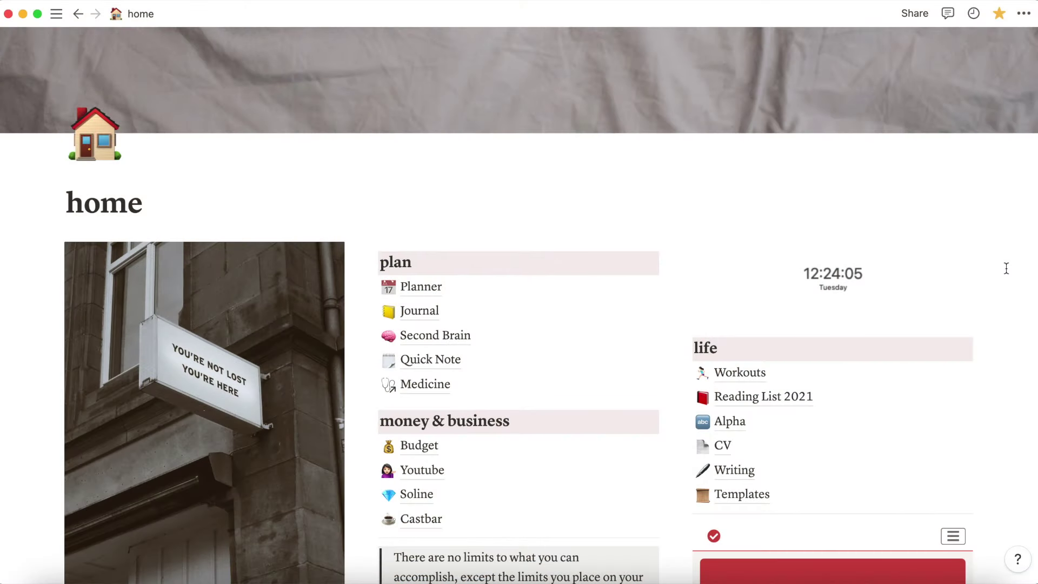
Open the Medicine workspace from the home page and scroll through its Block 1 lecture tables.
scroll(1006, 268, "down", 2)
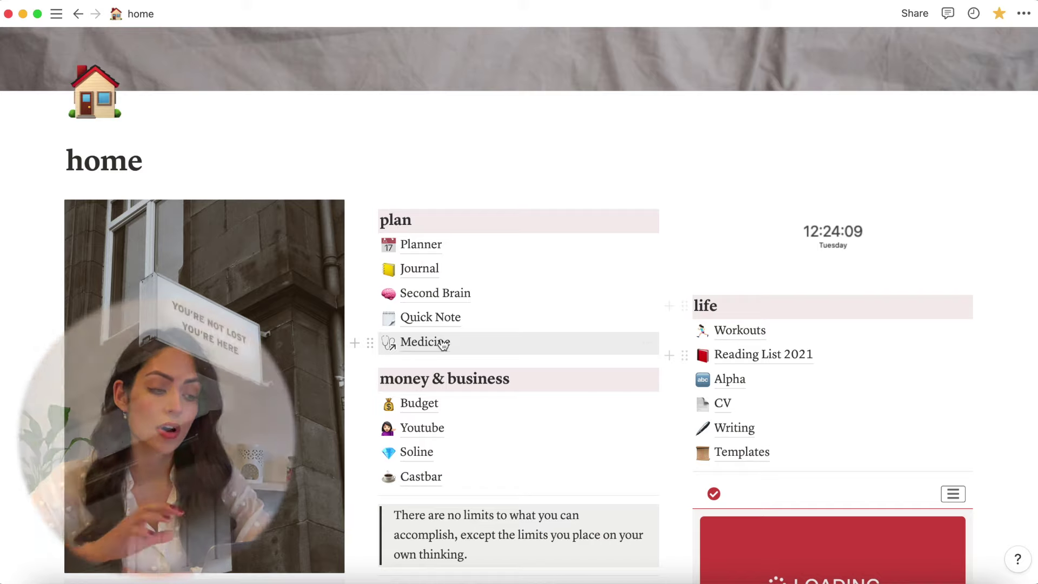
left_click(425, 342)
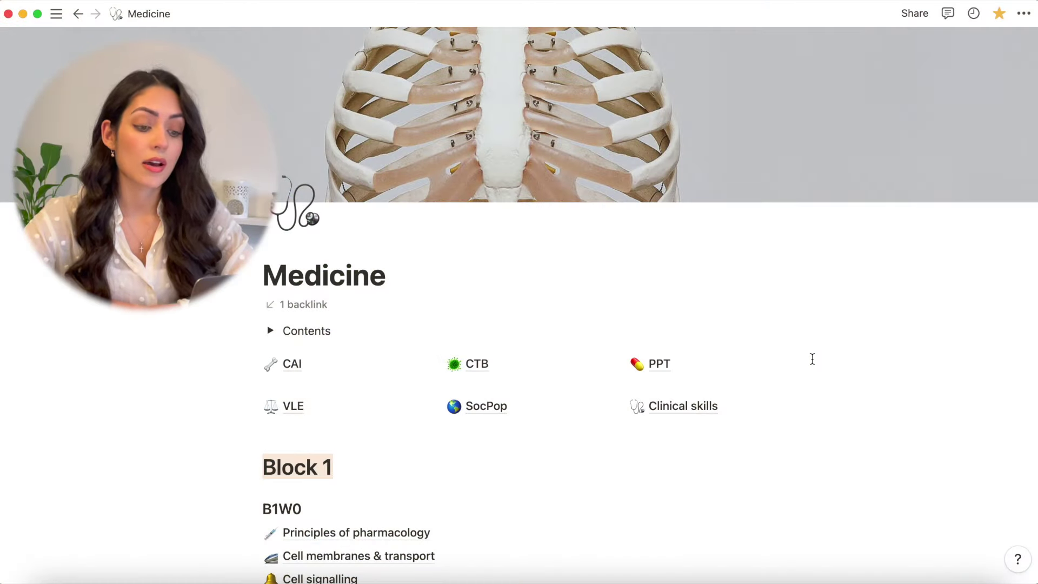
scroll(812, 358, "down", 10)
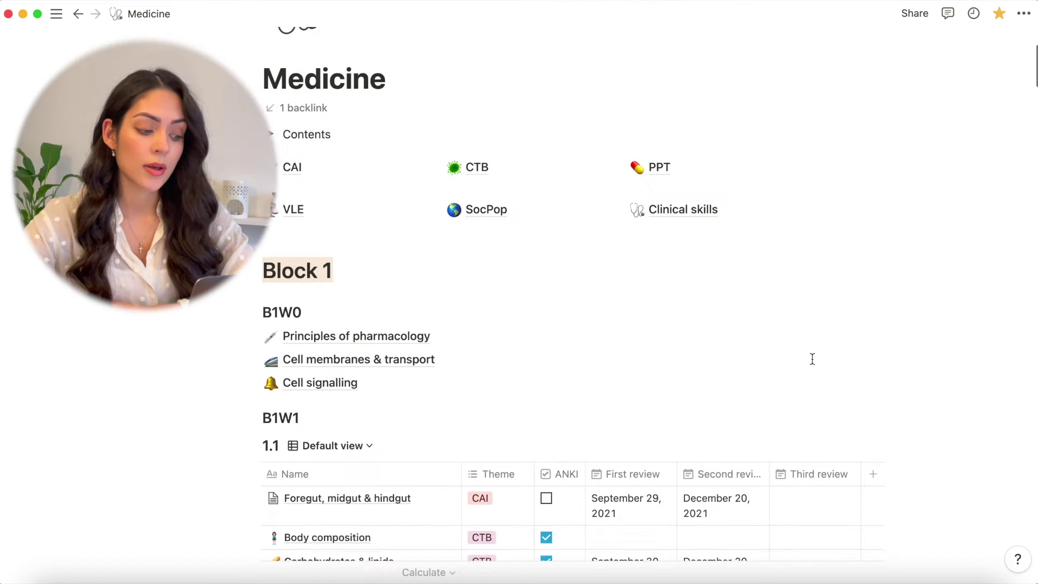
scroll(812, 341, "down", 1)
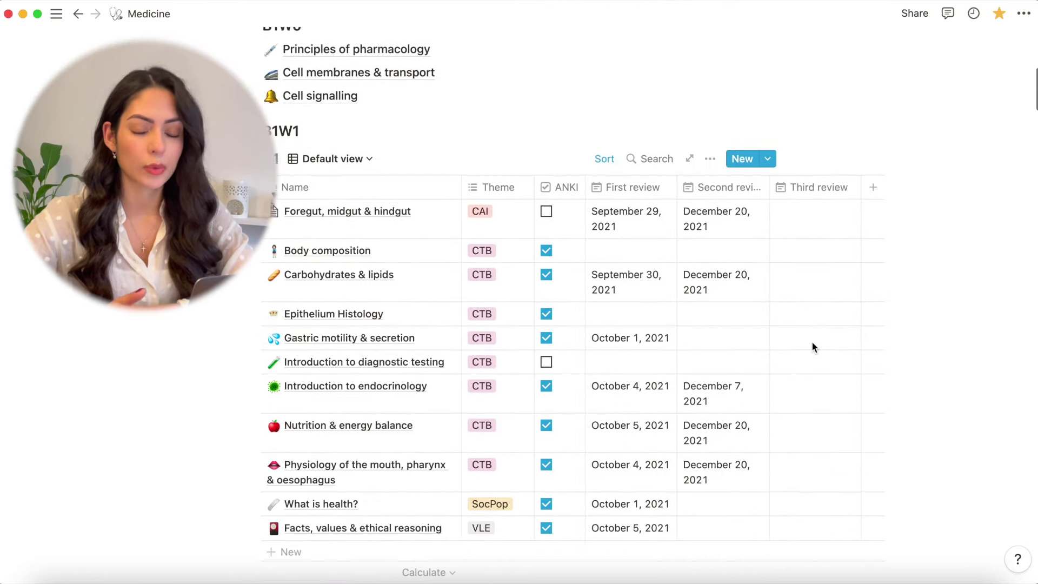
scroll(936, 379, "down", 1)
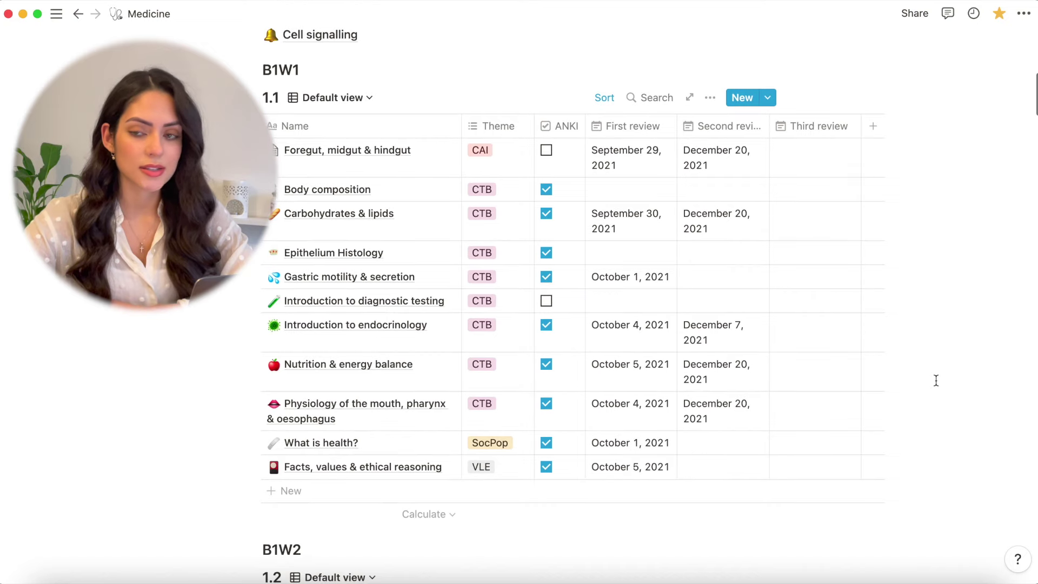
scroll(936, 380, "down", 20)
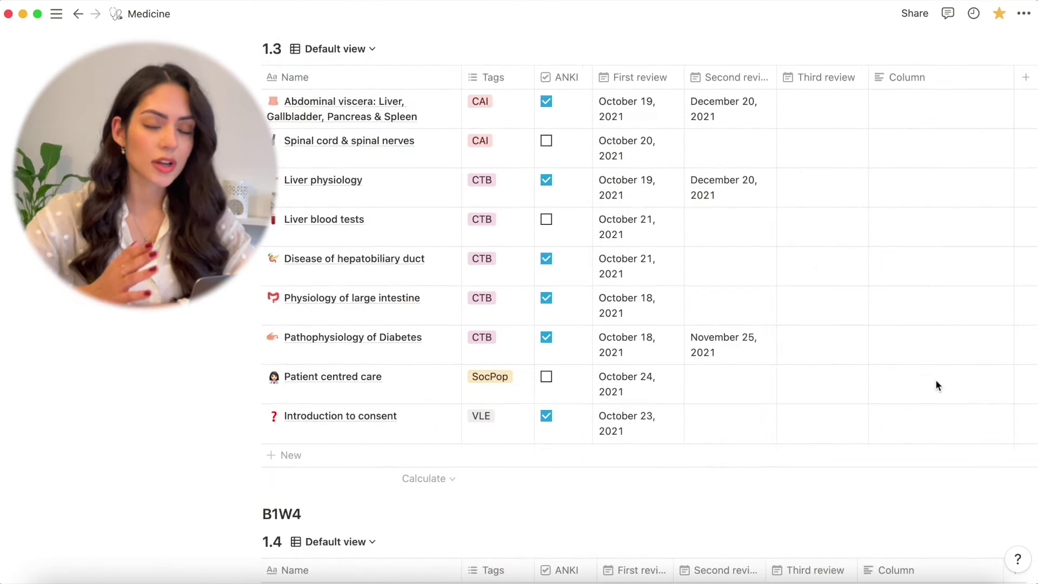
scroll(936, 378, "down", 10)
scroll(935, 378, "up", 20)
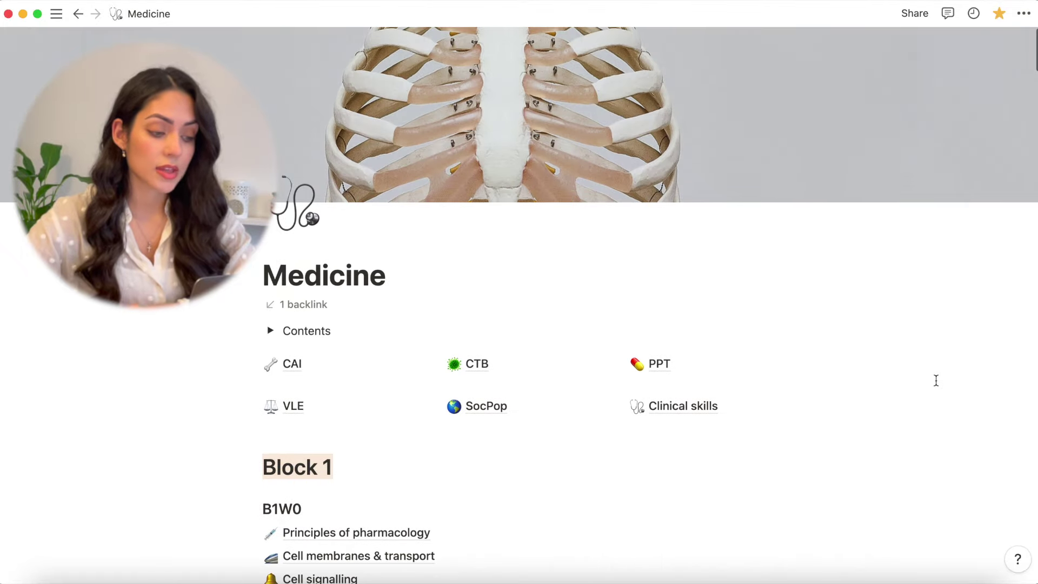
scroll(936, 380, "down", 2)
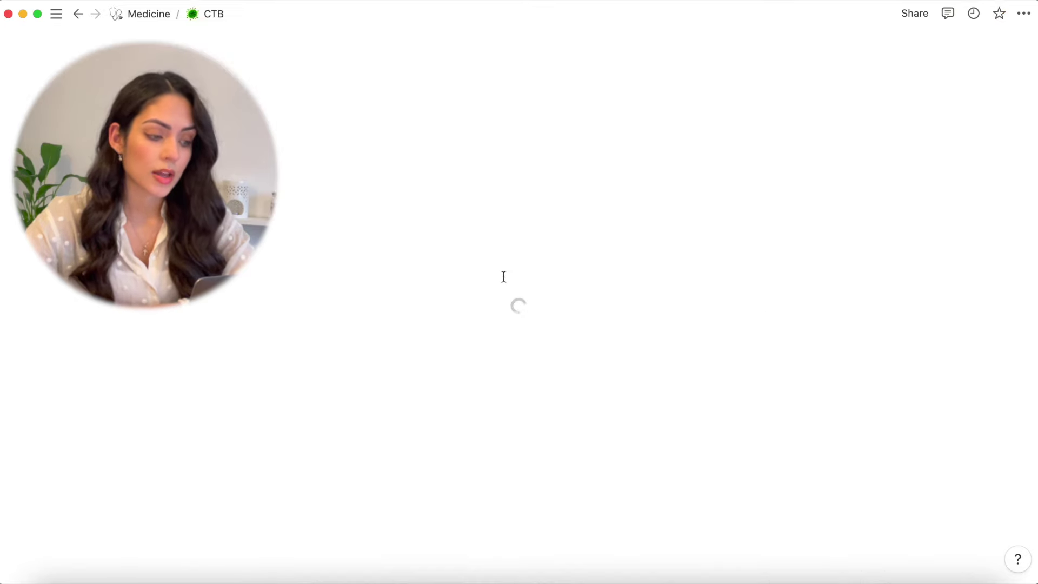
Skim the CTB page's BLOCK 1 lecture links, then go back to Medicine via the breadcrumb.
scroll(640, 403, "down", 5)
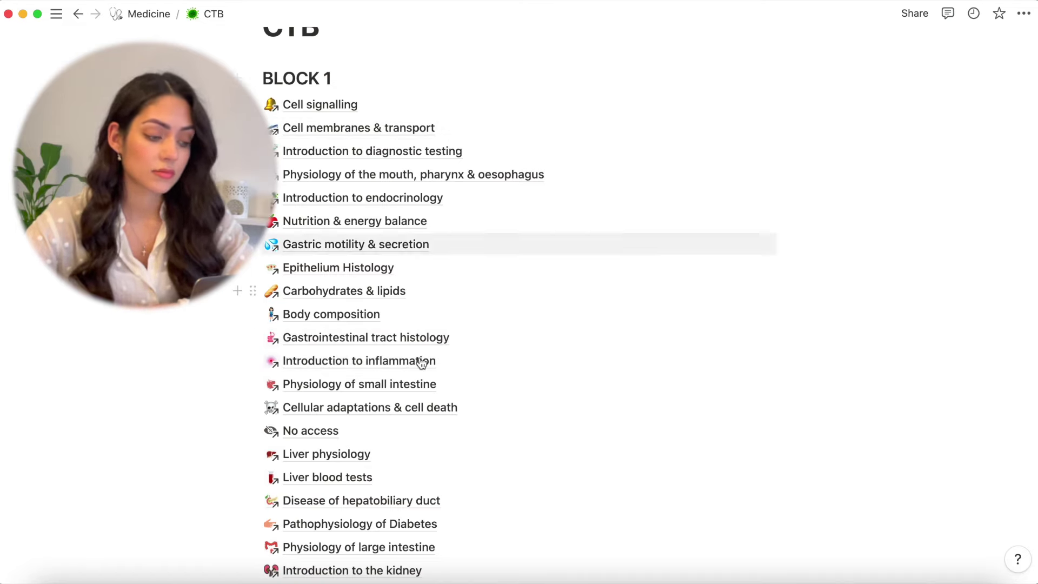
scroll(425, 400, "down", 3)
scroll(425, 400, "up", 8)
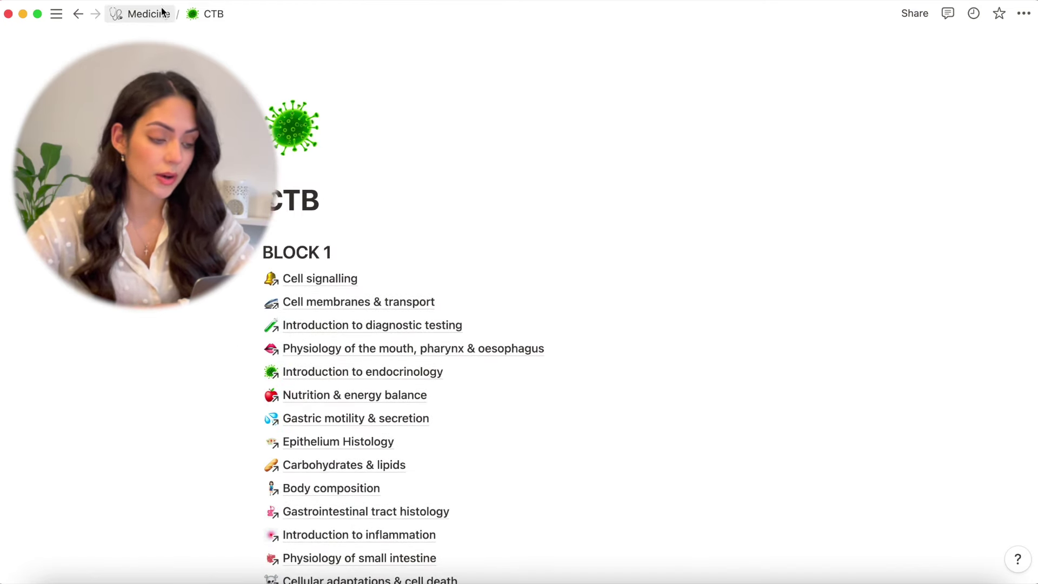
left_click(157, 14)
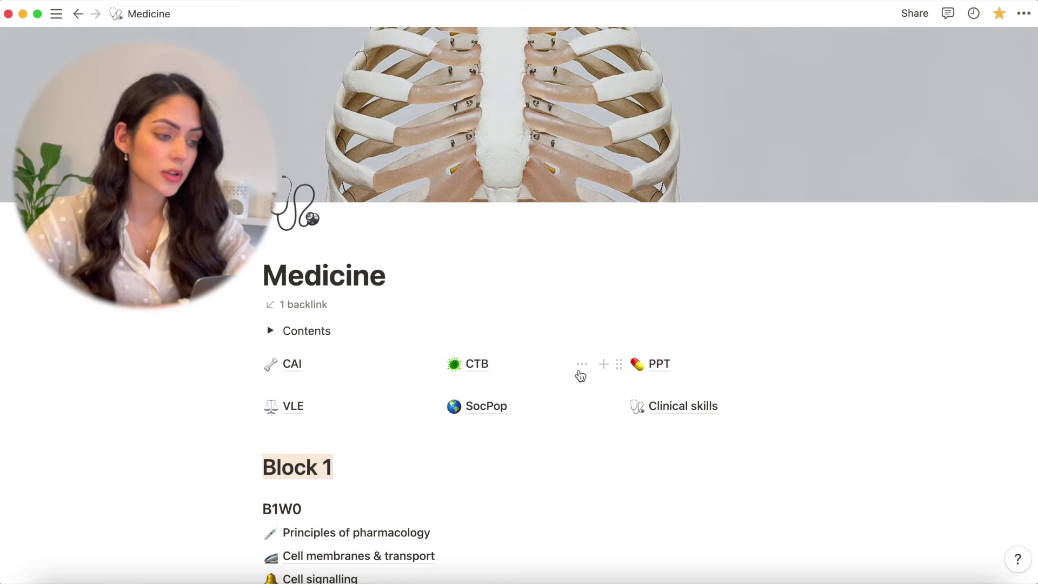
scroll(839, 414, "down", 8)
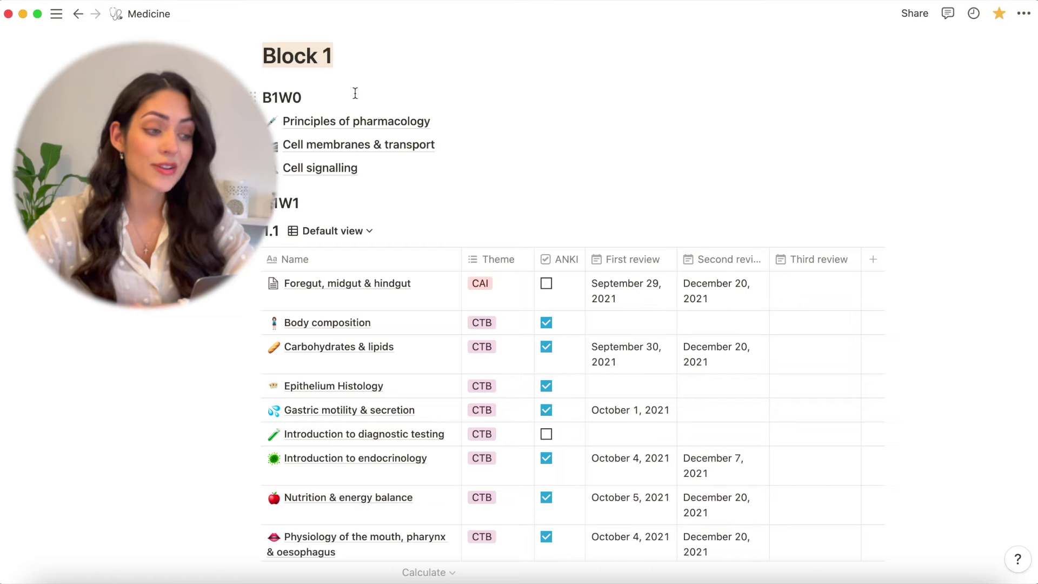
scroll(355, 93, "down", 1)
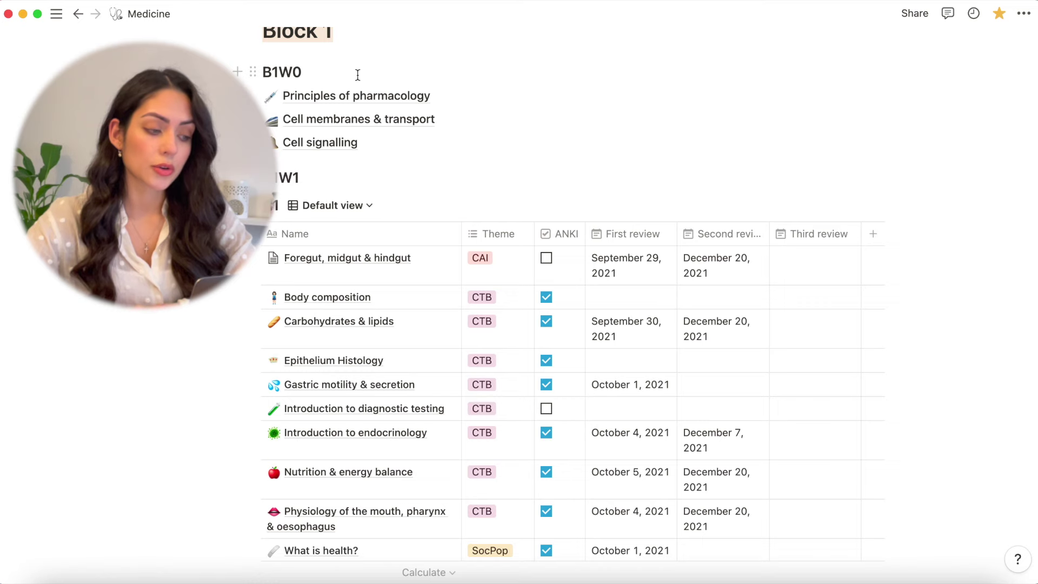
scroll(357, 74, "down", 5)
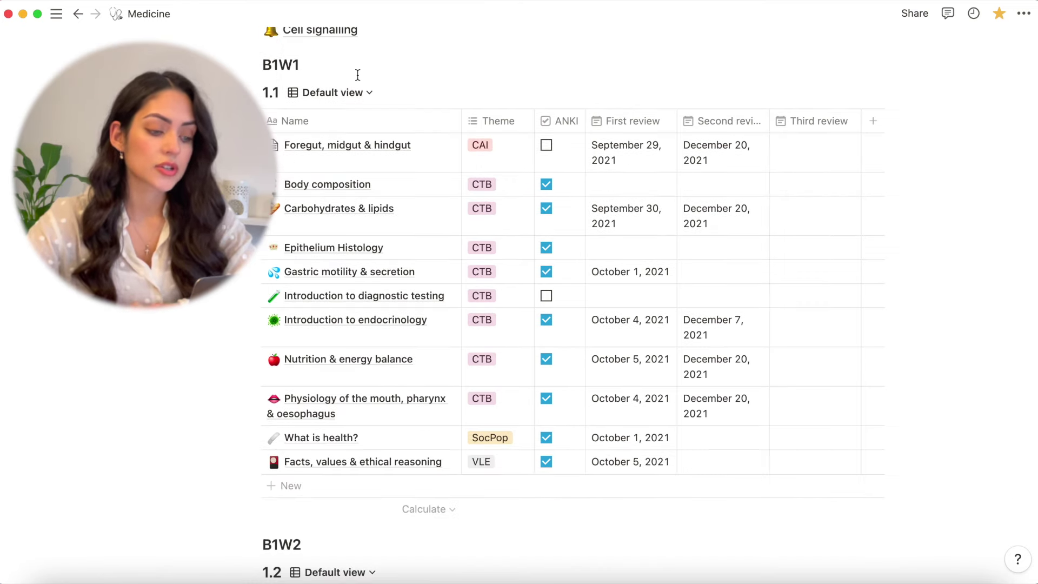
scroll(357, 75, "up", 2)
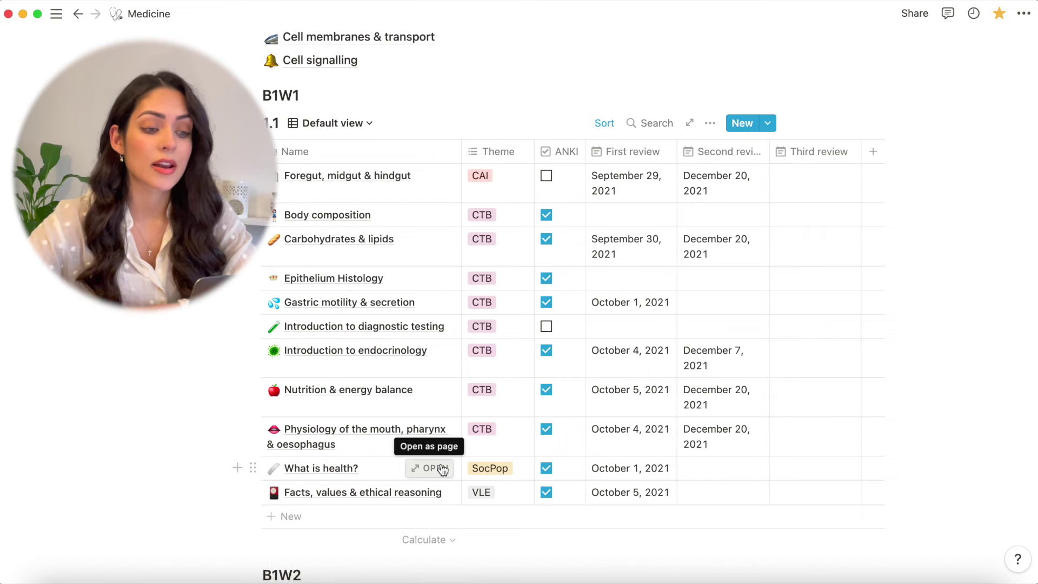
scroll(339, 284, "down", 1)
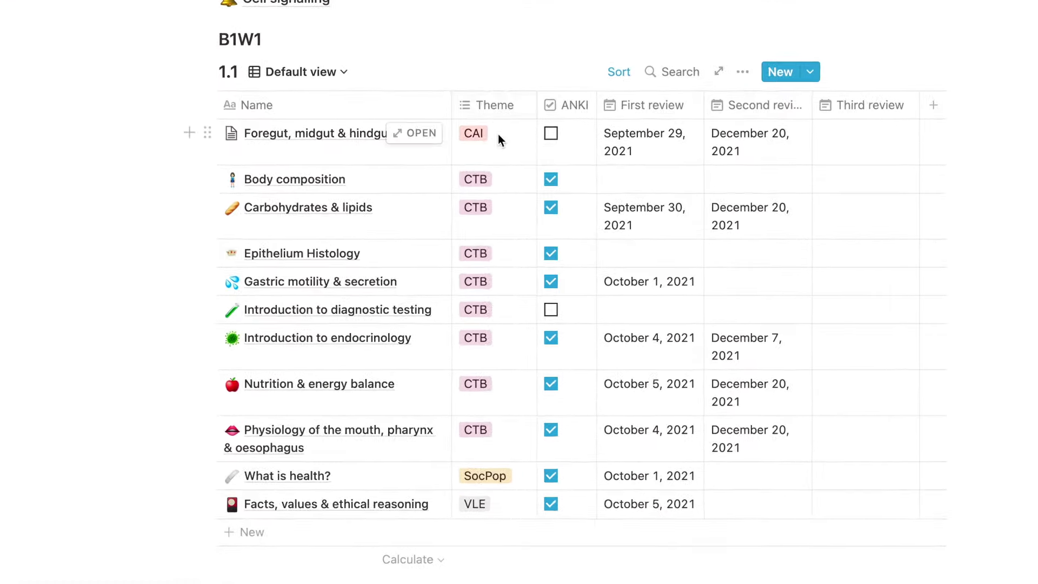
left_click(498, 139)
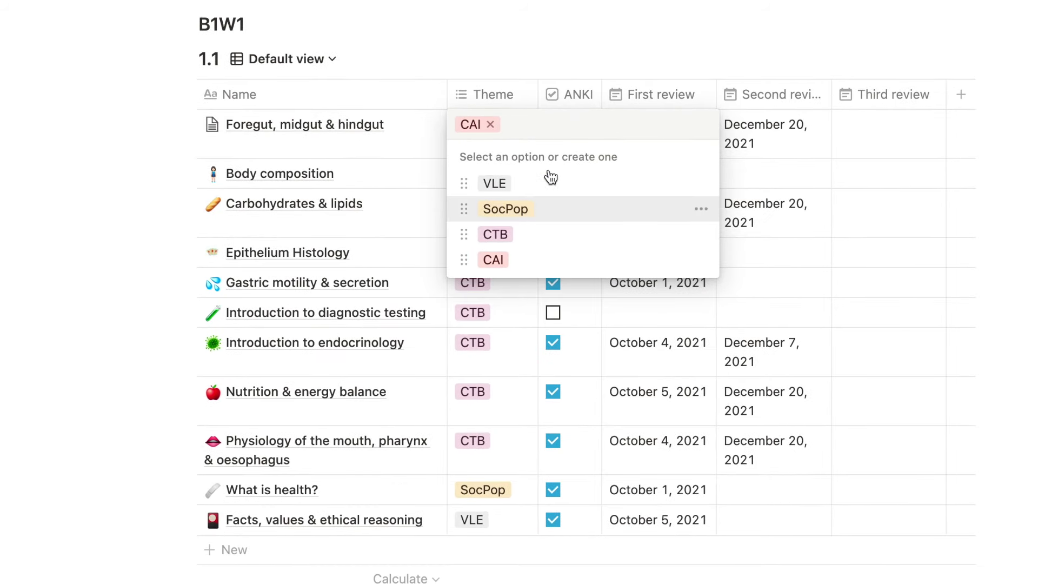
left_click(701, 183)
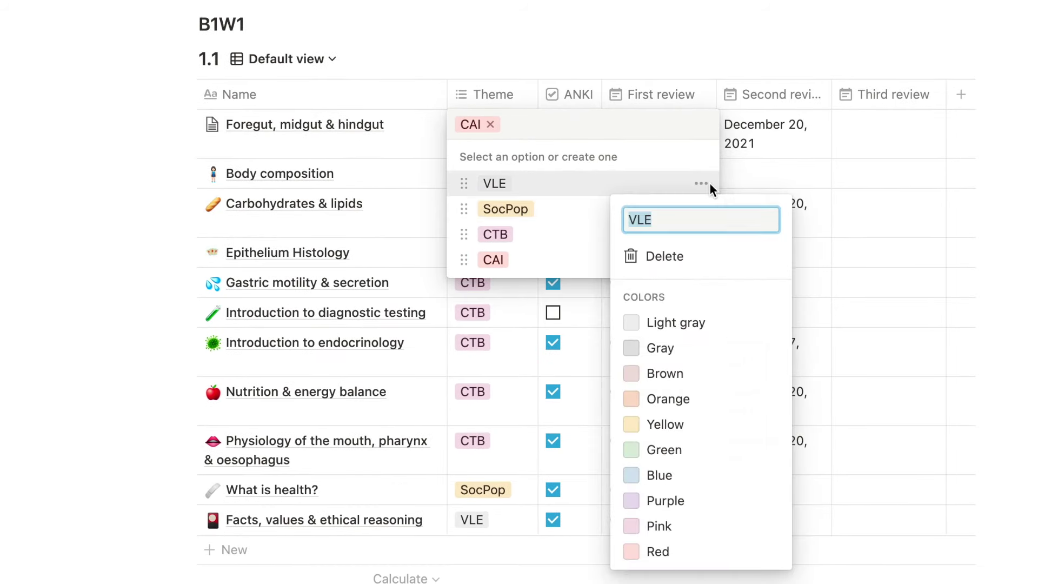
left_click(696, 159)
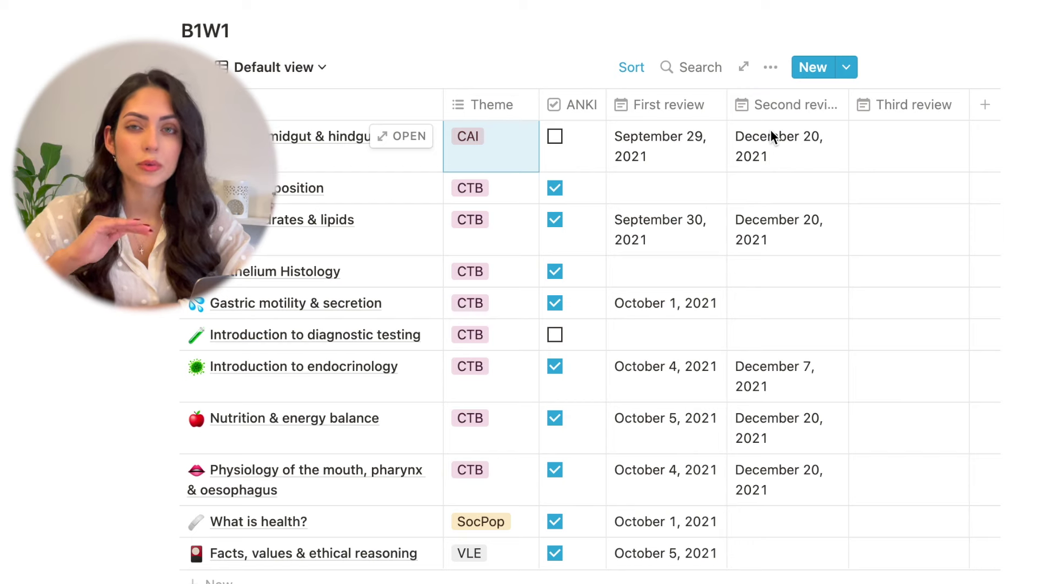
scroll(773, 136, "down", 1)
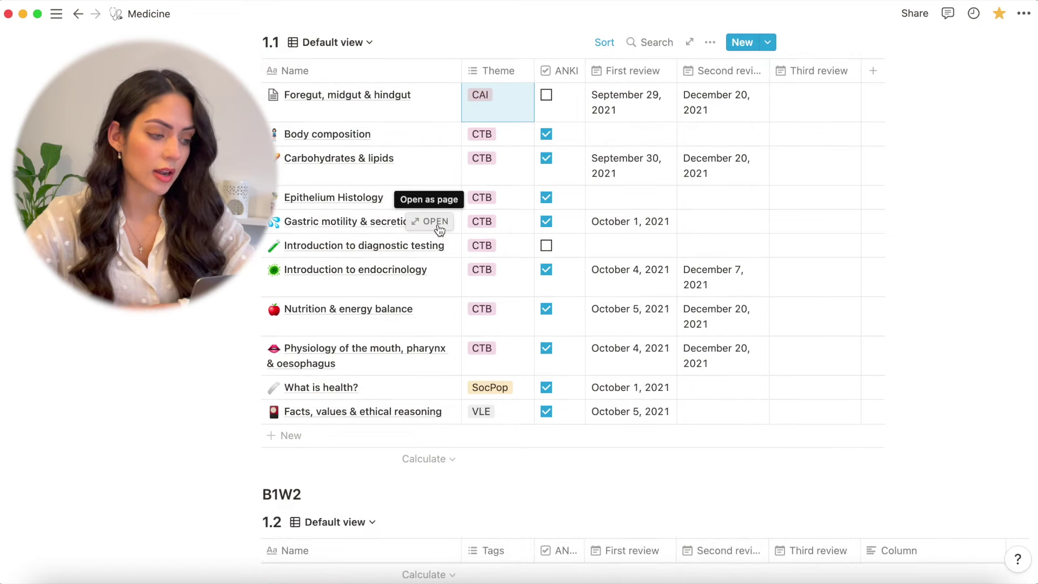
Open Gastric motility & secretion as a full page and collapse its stomach movements toggle.
left_click(436, 222)
scroll(438, 227, "down", 1)
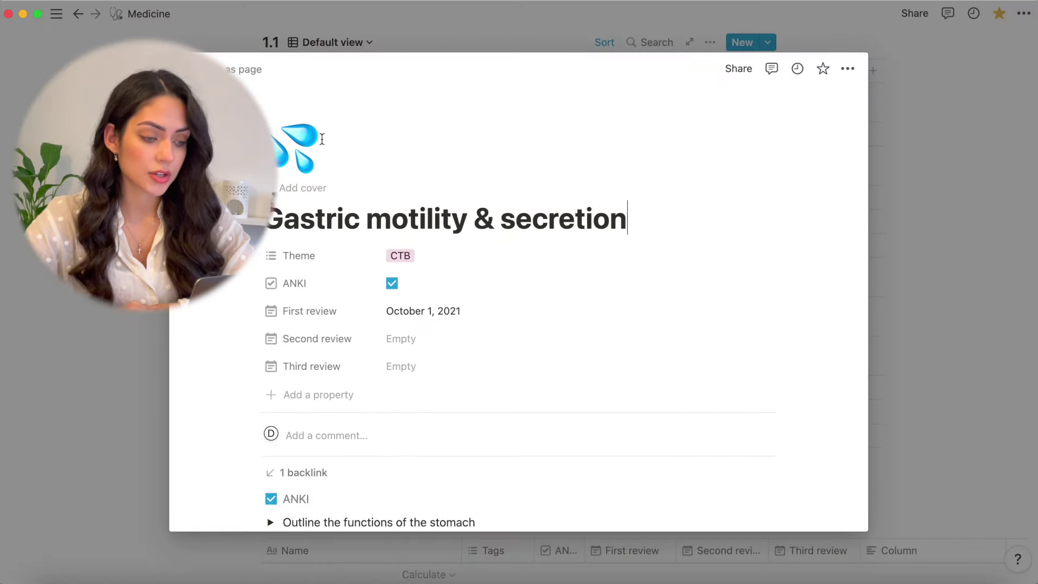
left_click(262, 80)
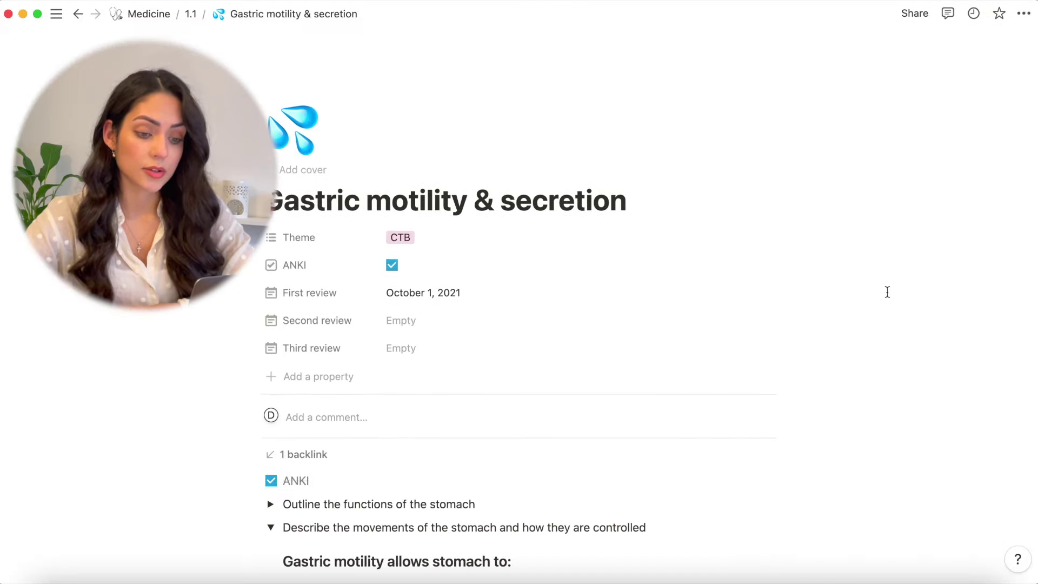
scroll(887, 292, "down", 10)
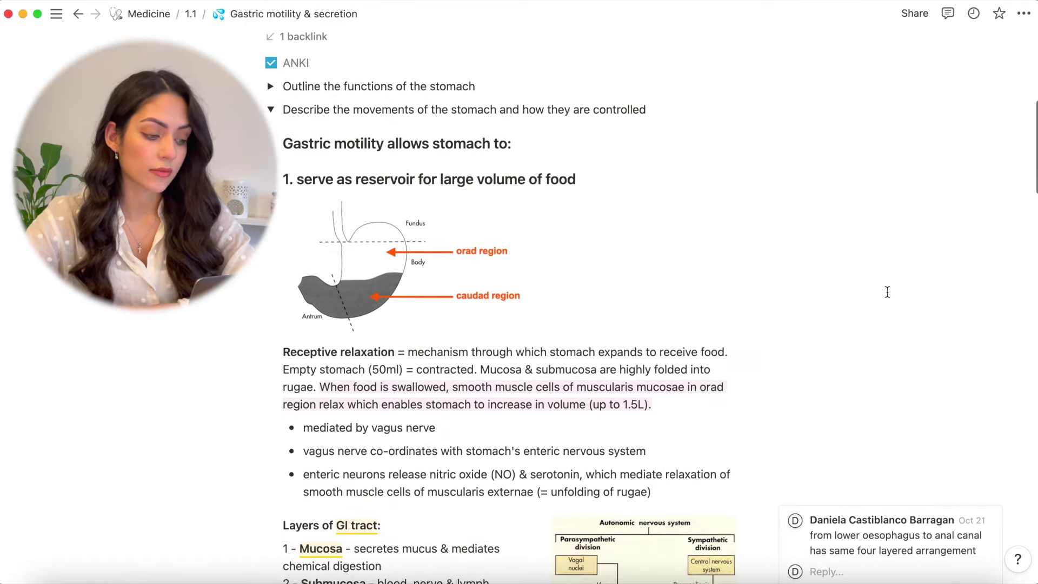
scroll(888, 292, "down", 3)
scroll(885, 291, "up", 8)
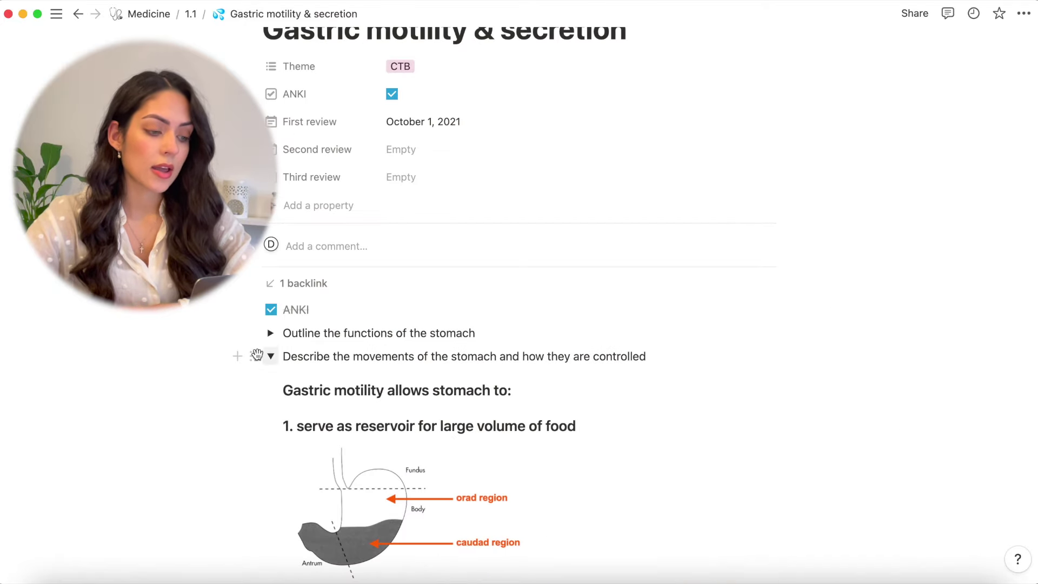
left_click(268, 356)
scroll(266, 357, "down", 4)
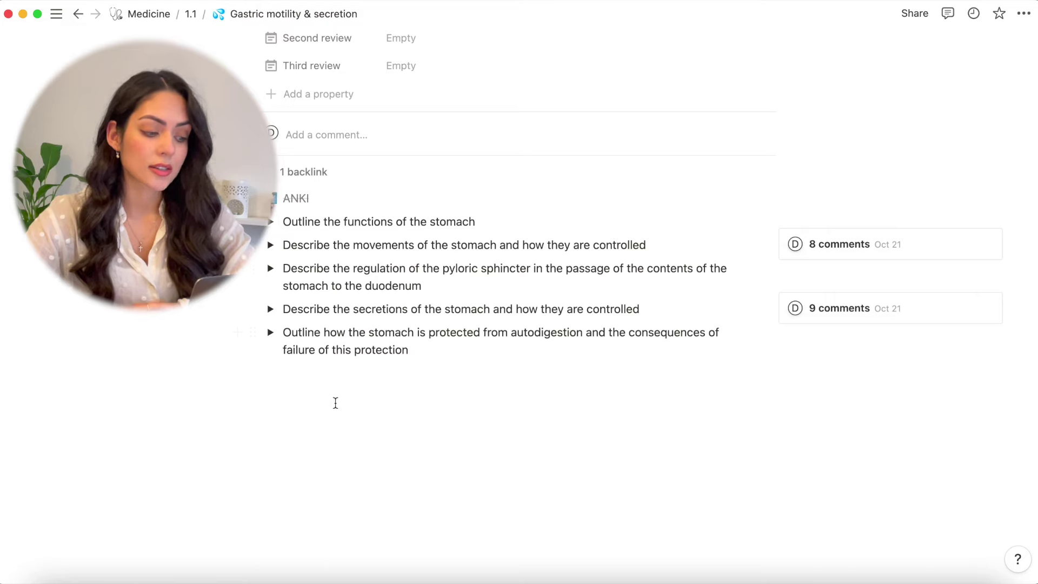
Add a toggle list block reading 'hel' below the last learning objective.
left_click(297, 379)
type("/tog")
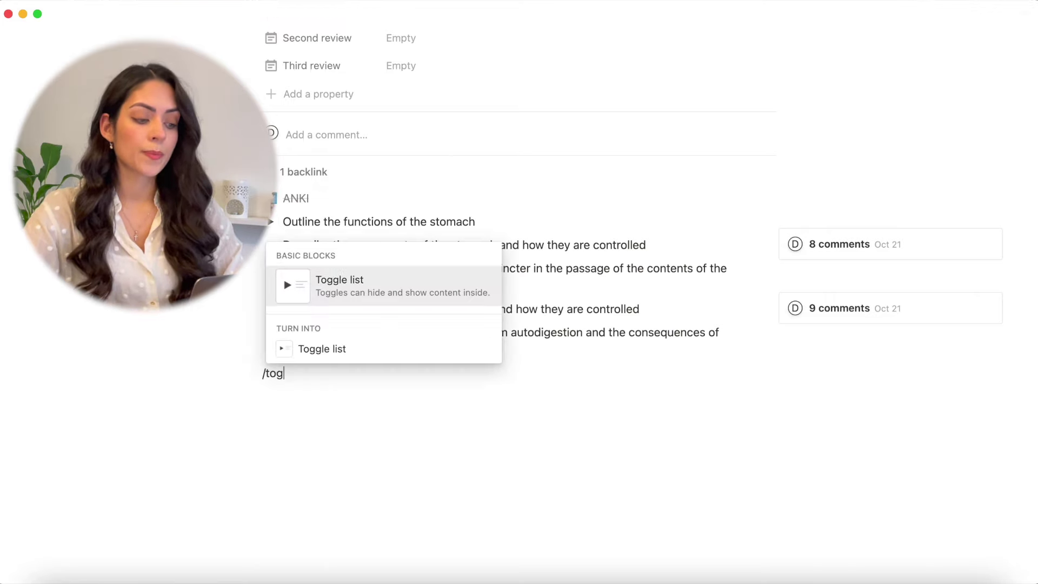
key("Return")
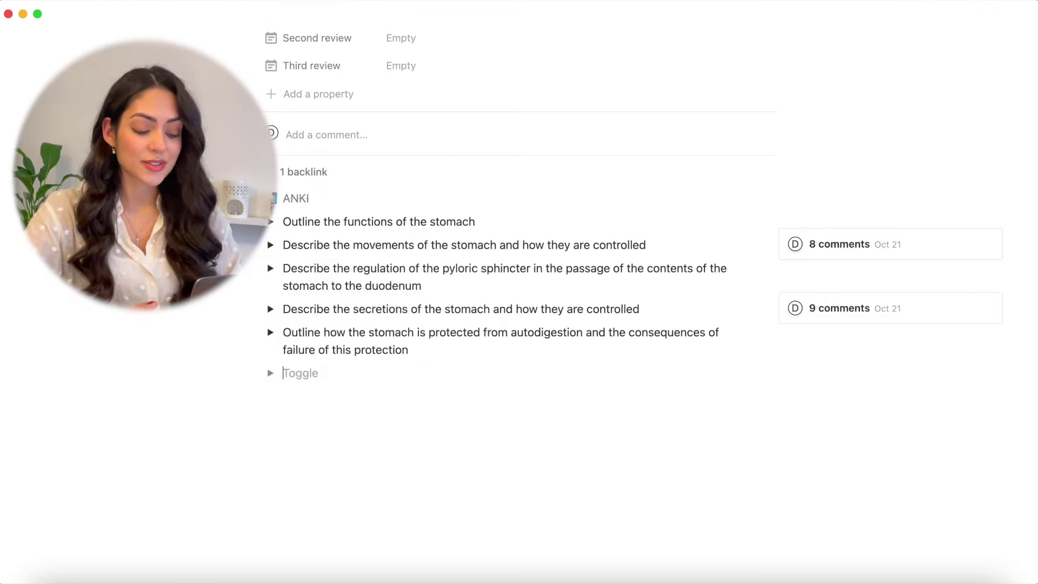
type("hello")
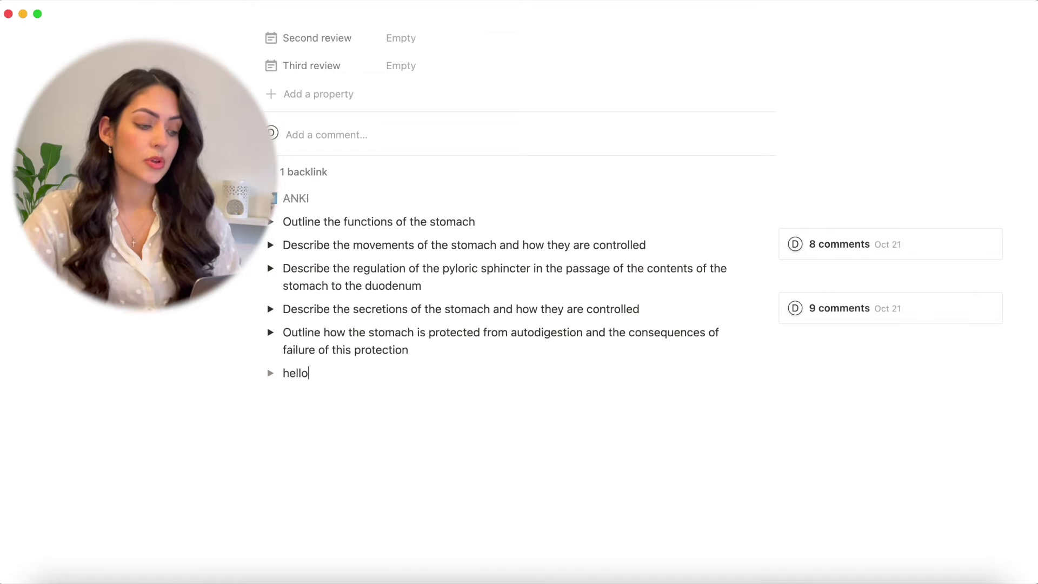
Expand and collapse the hello toggle, then delete the block.
left_click(268, 373)
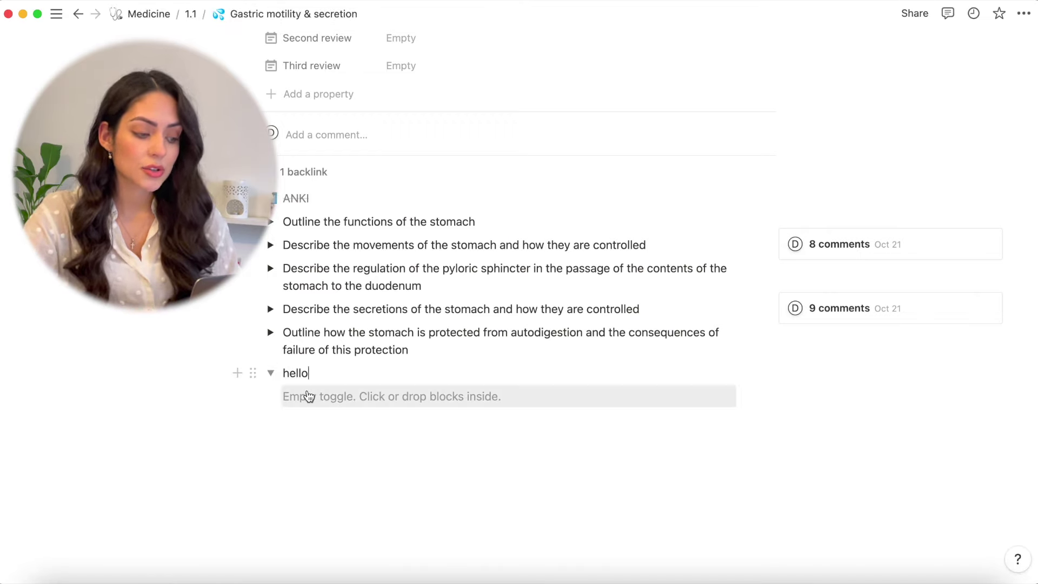
left_click(270, 377)
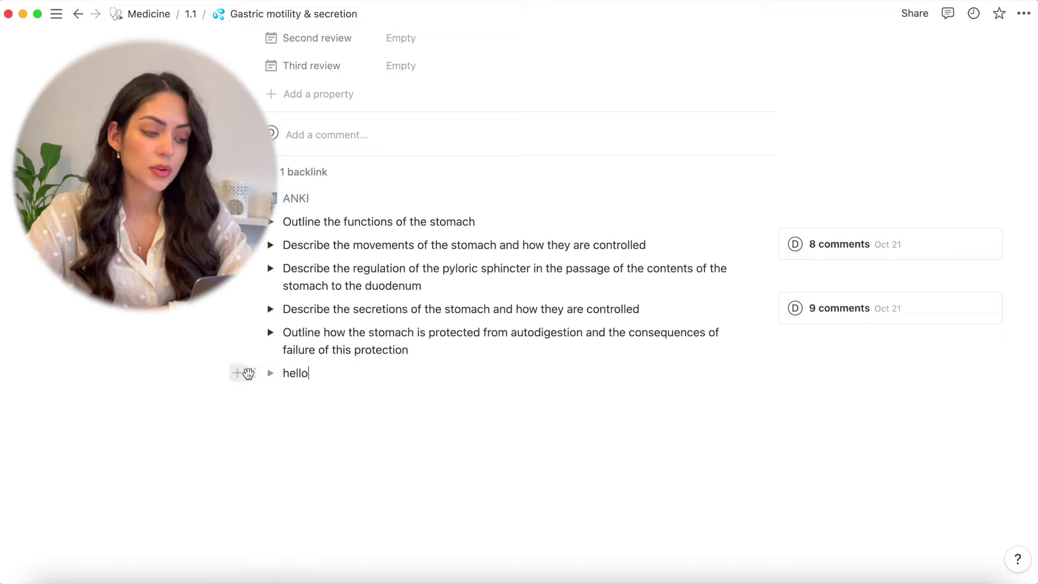
left_click(252, 373)
key("BackSpace")
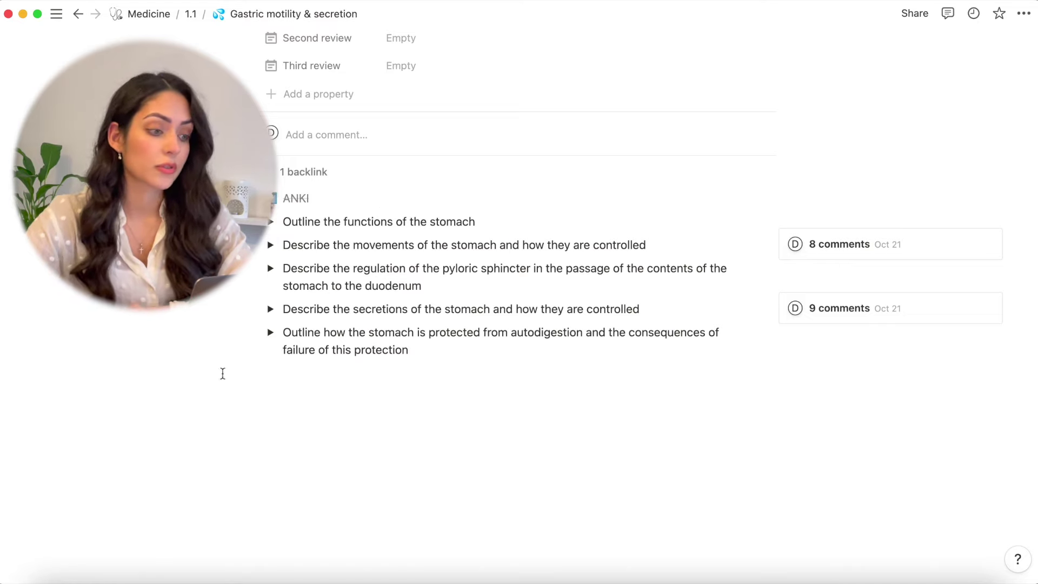
Expand and collapse the 'Outline the functions of the stomach' toggle twice.
scroll(421, 260, "up", 5)
scroll(422, 261, "down", 4)
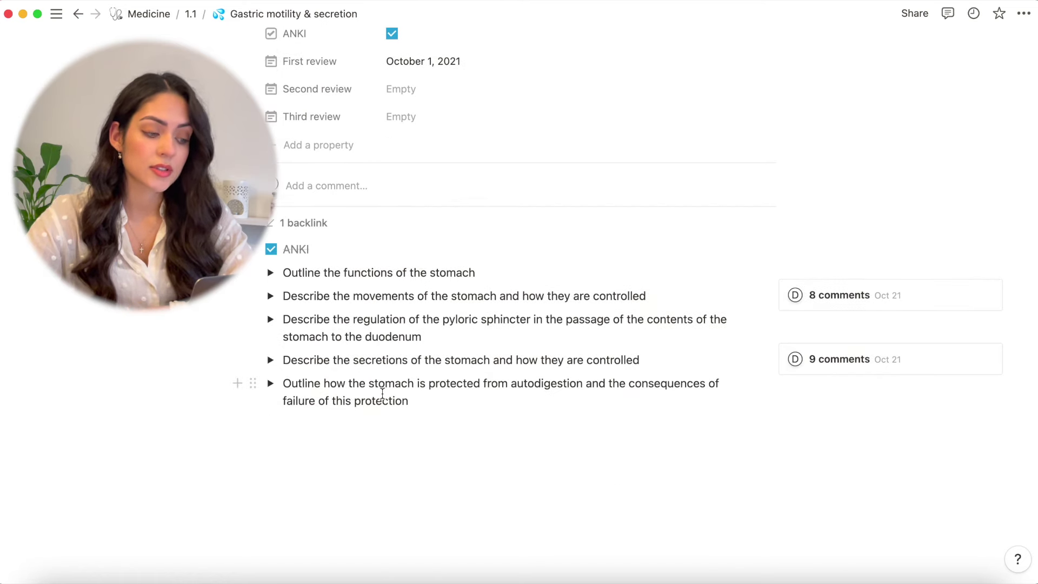
left_click(271, 273)
scroll(351, 338, "down", 3)
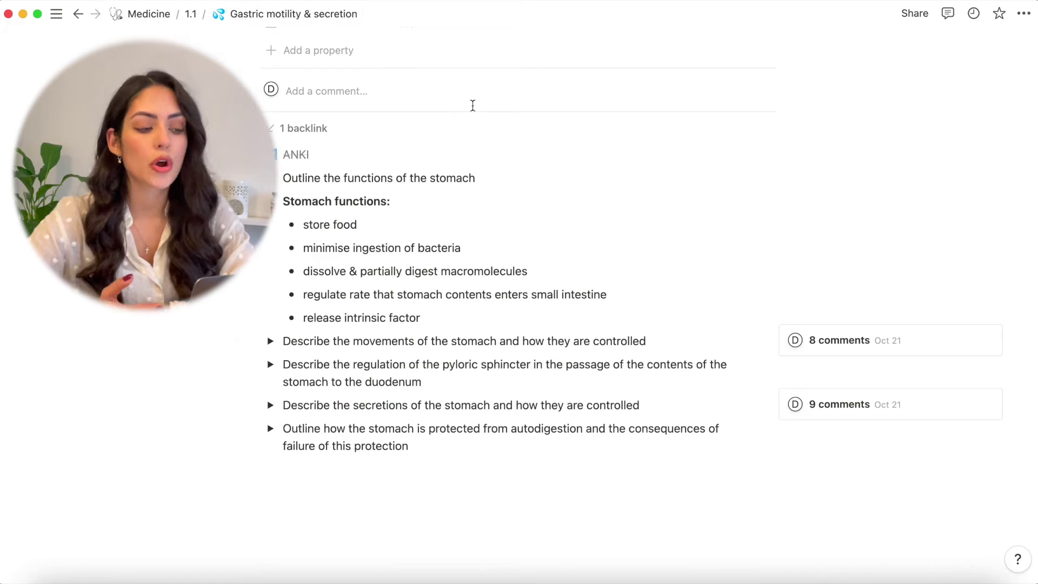
left_click(271, 178)
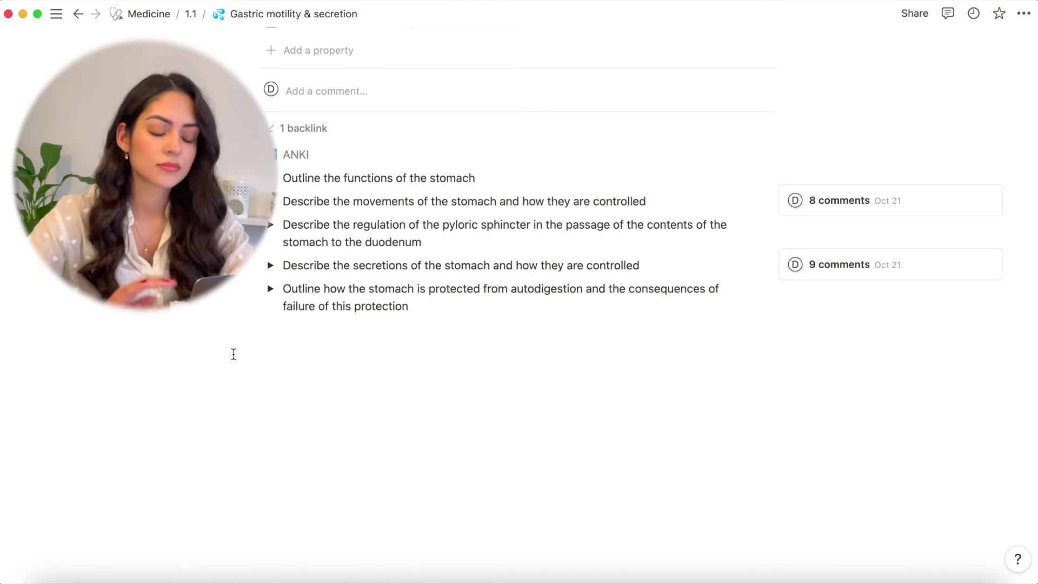
left_click(277, 180)
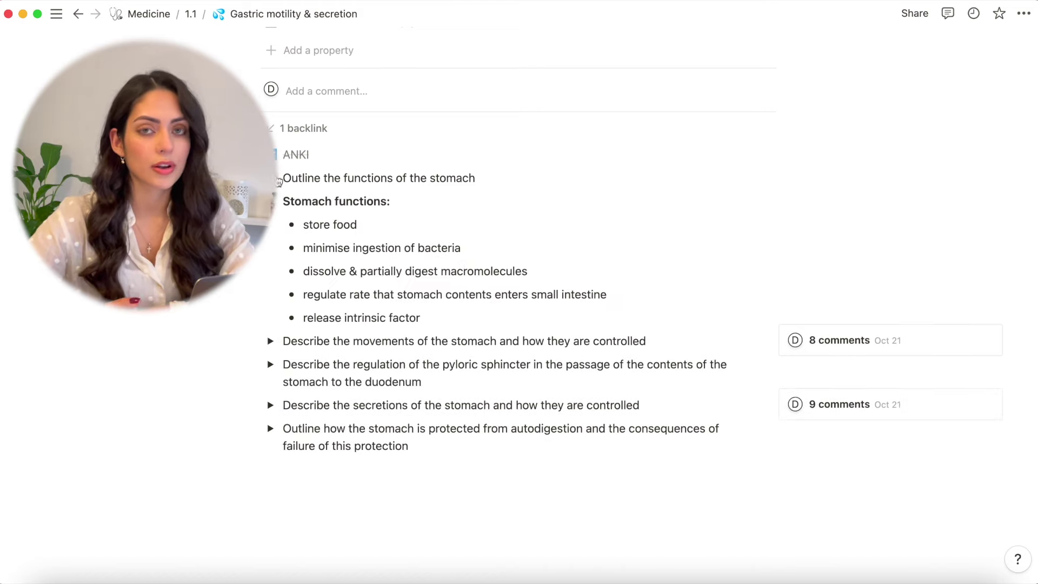
left_click(278, 180)
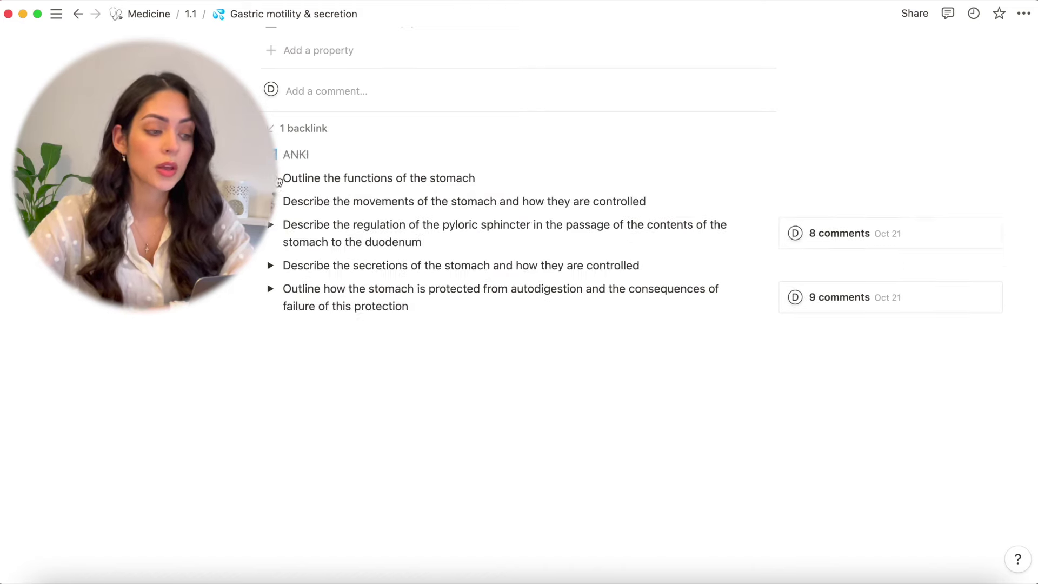
Expand 'Describe the movements of the stomach' and read through its gastric motility notes.
left_click(271, 202)
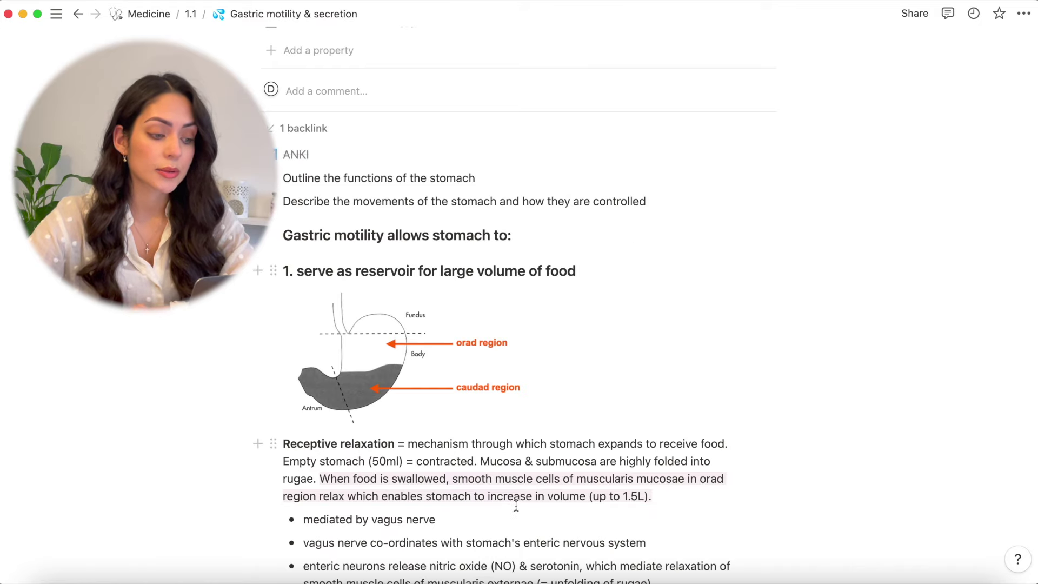
scroll(518, 503, "down", 5)
scroll(518, 504, "down", 15)
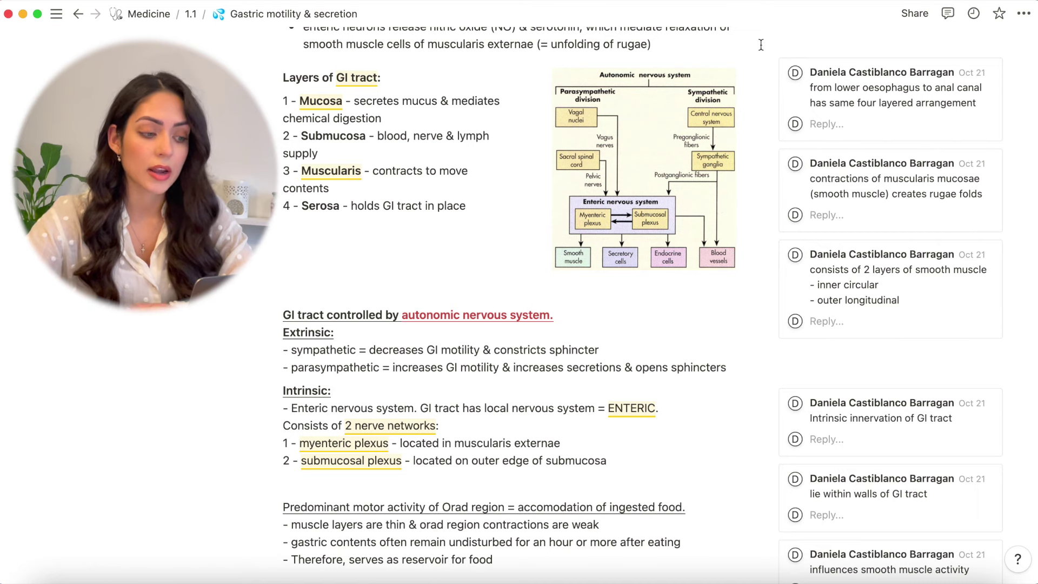
scroll(761, 45, "down", 5)
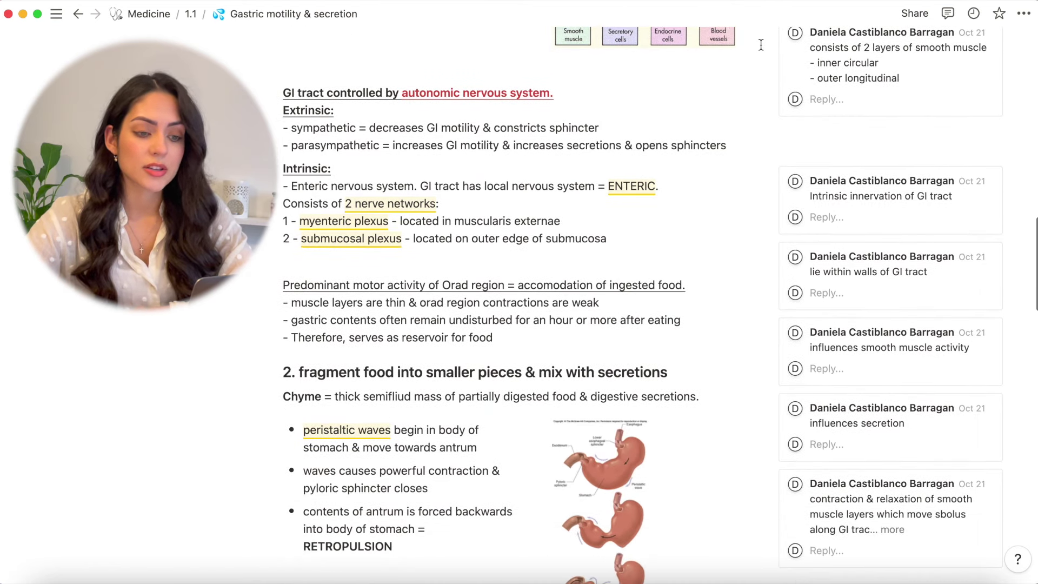
scroll(761, 45, "up", 9)
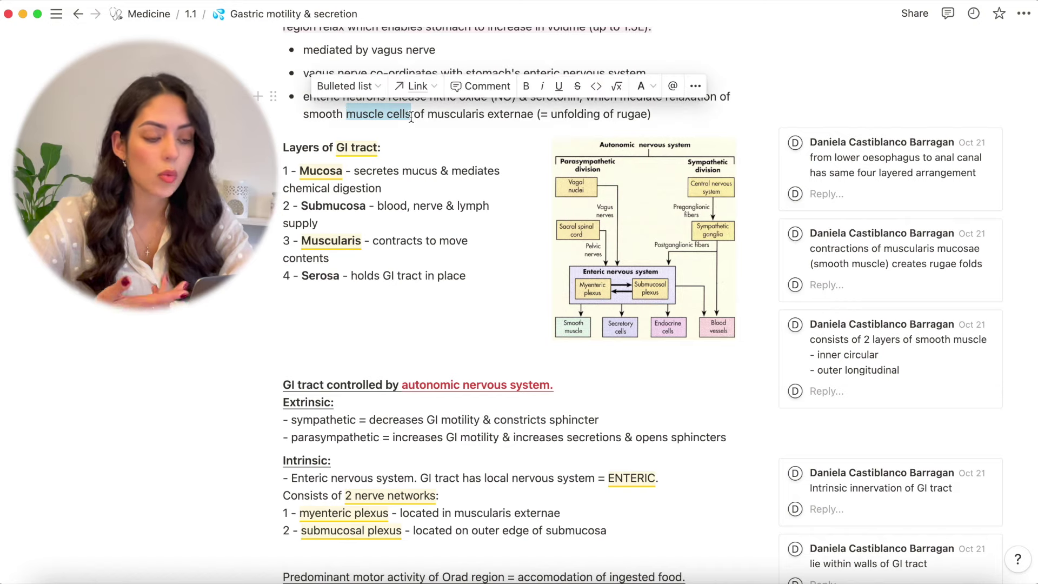
left_click(483, 86)
type("i was thinking something")
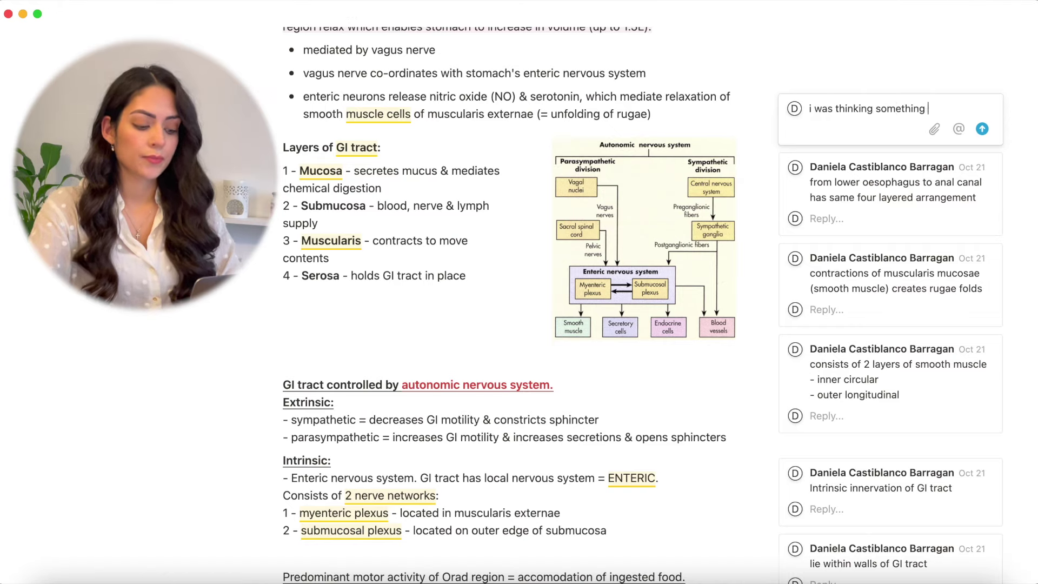
type(" interesting here")
left_click(463, 143)
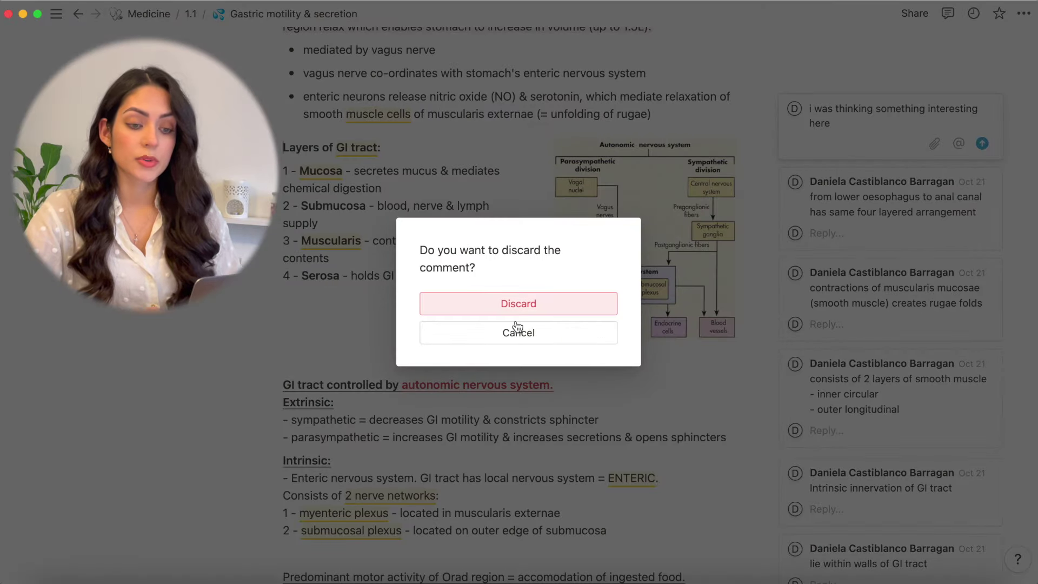
left_click(519, 304)
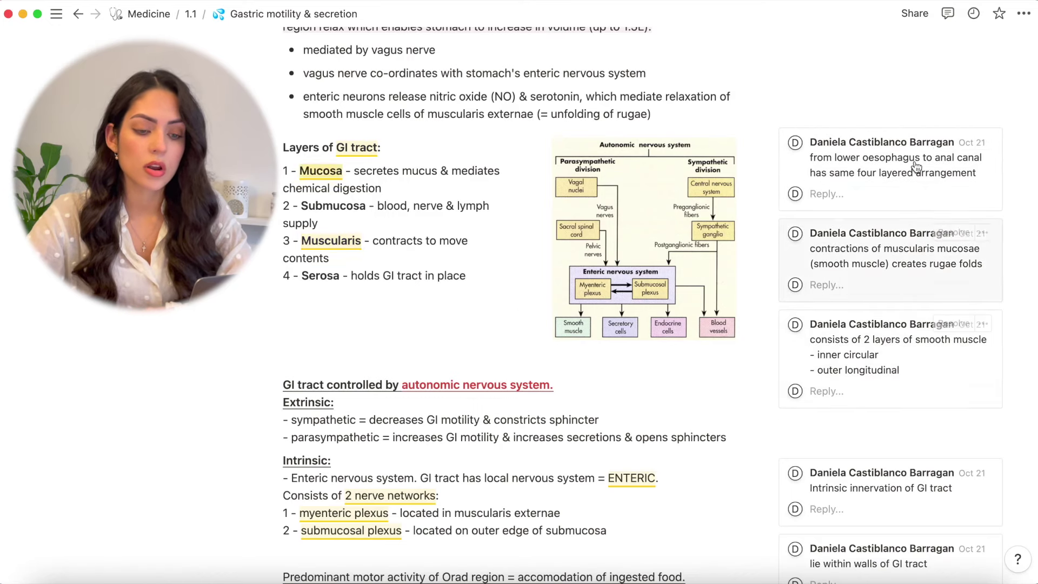
View the comment thread on the GI tract highlight and scroll through the remaining notes.
scroll(892, 475, "down", 3)
scroll(893, 475, "up", 3)
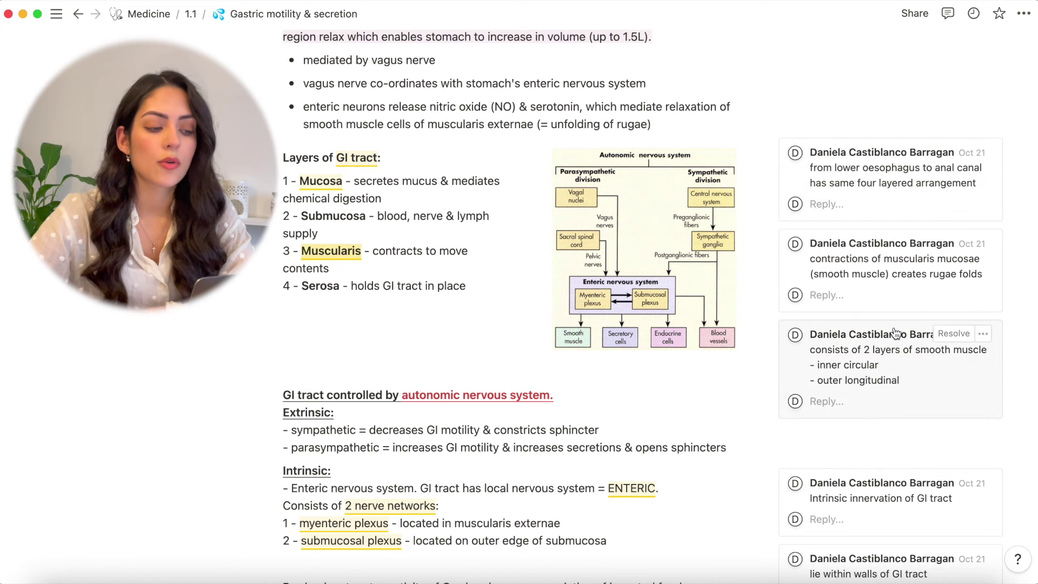
scroll(367, 64, "down", 1)
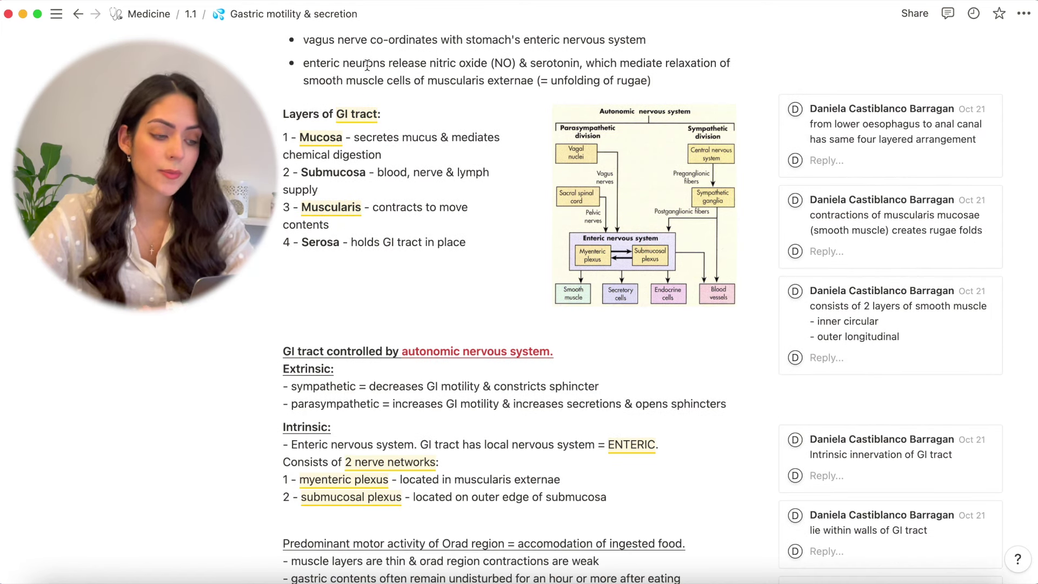
left_click(354, 115)
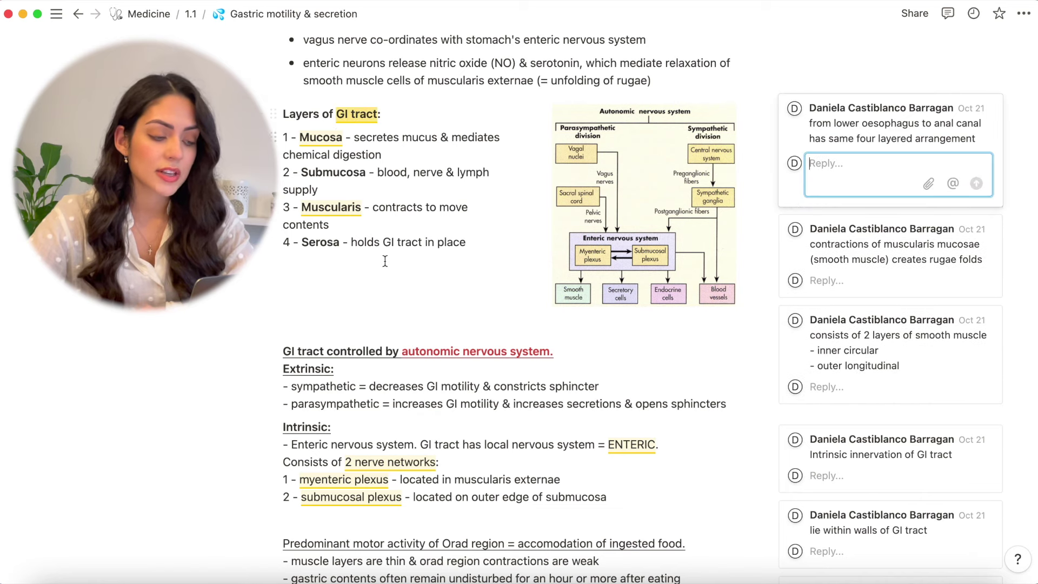
scroll(385, 261, "down", 1)
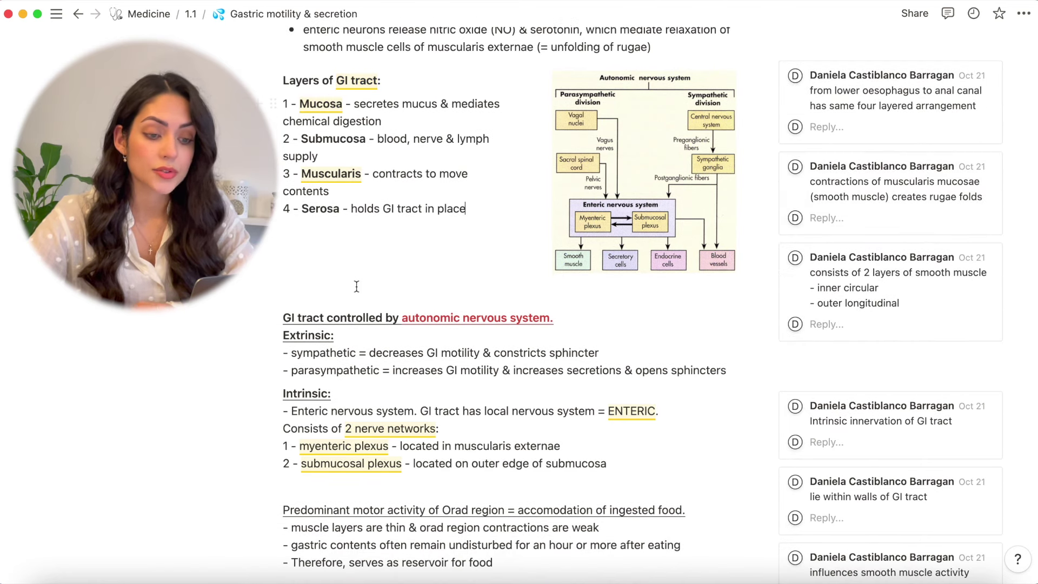
scroll(357, 286, "down", 5)
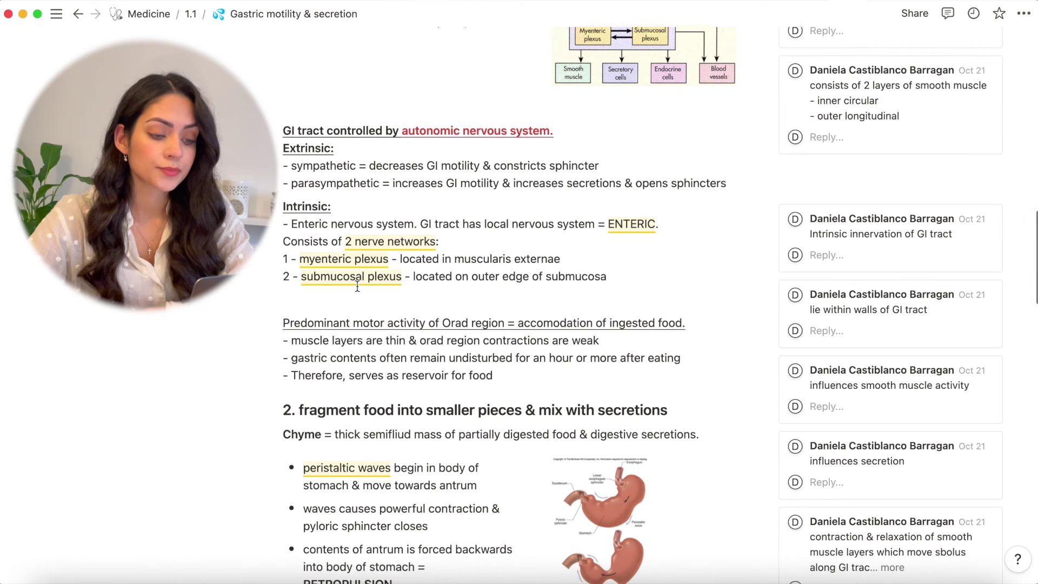
scroll(357, 286, "down", 10)
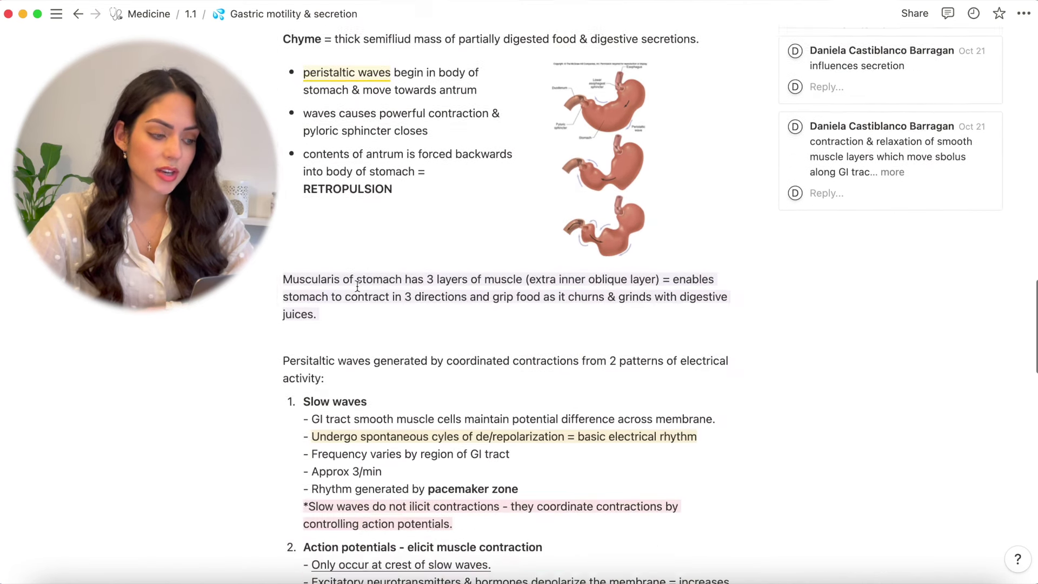
scroll(357, 287, "down", 13)
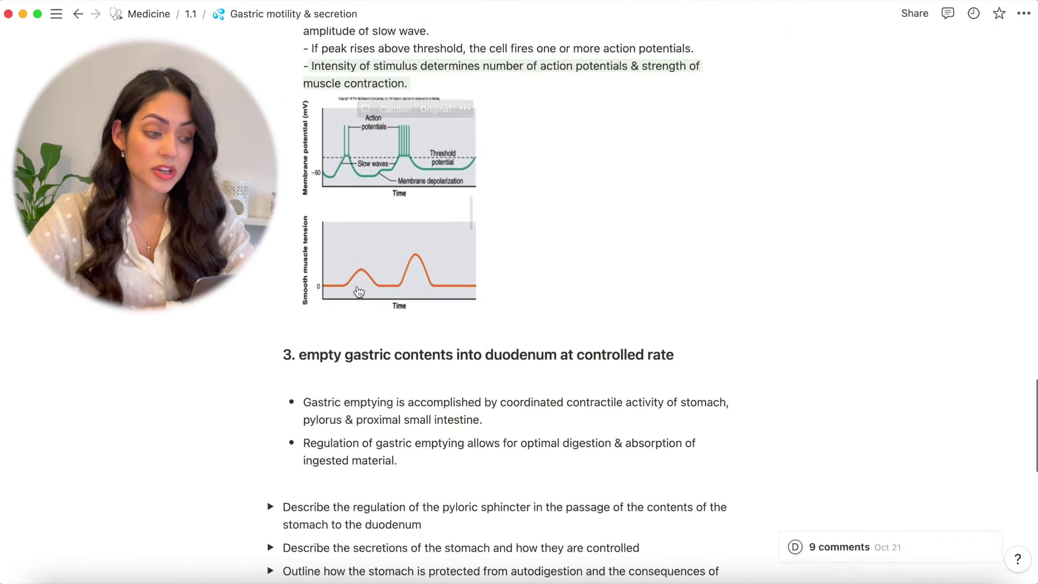
scroll(358, 292, "up", 20)
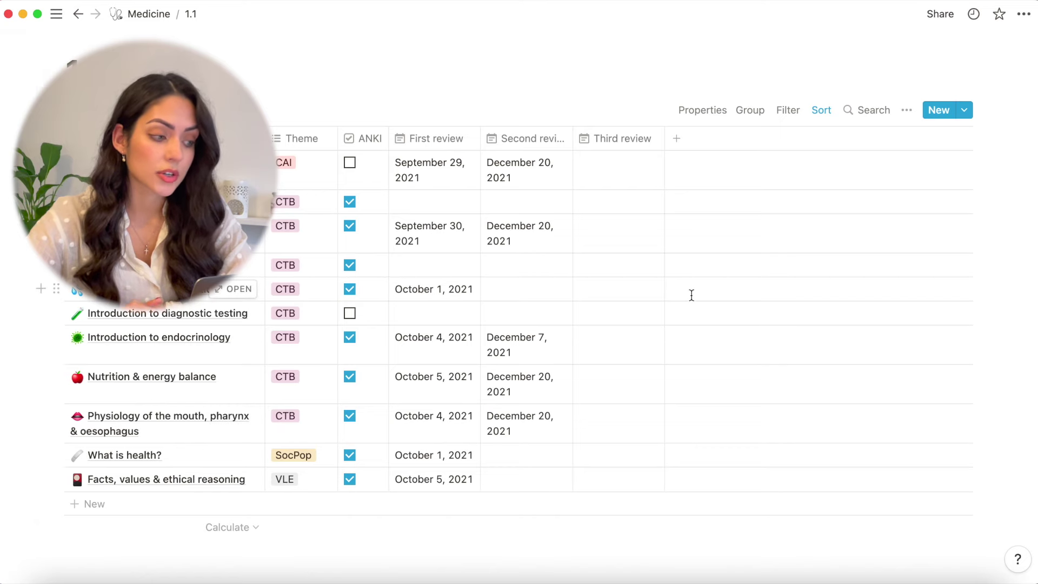
Return to the Medicine page and scroll past the 1.1–1.5 weekly tables to Clinical skills.
scroll(694, 297, "down", 2)
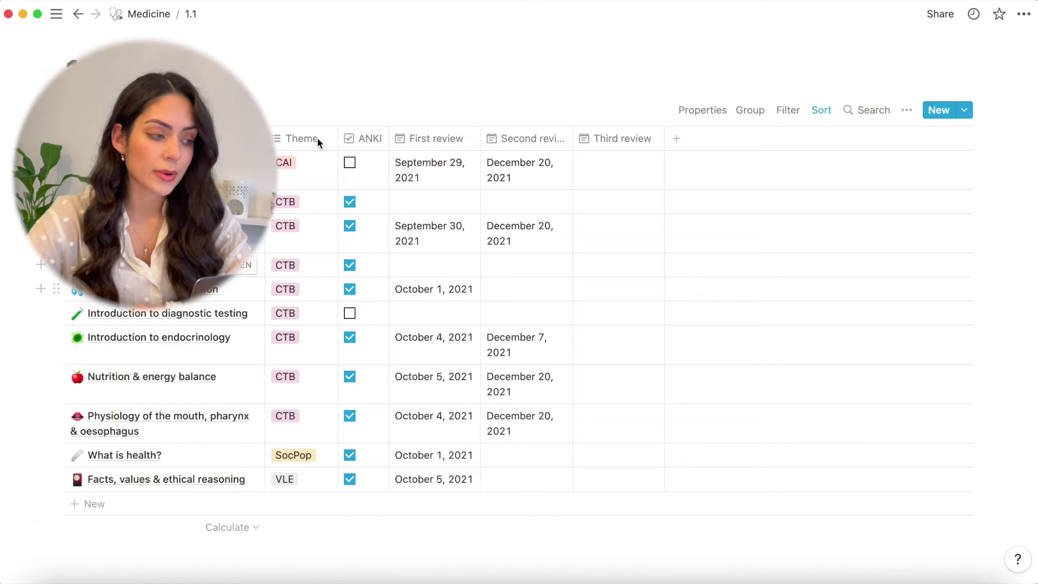
left_click(149, 15)
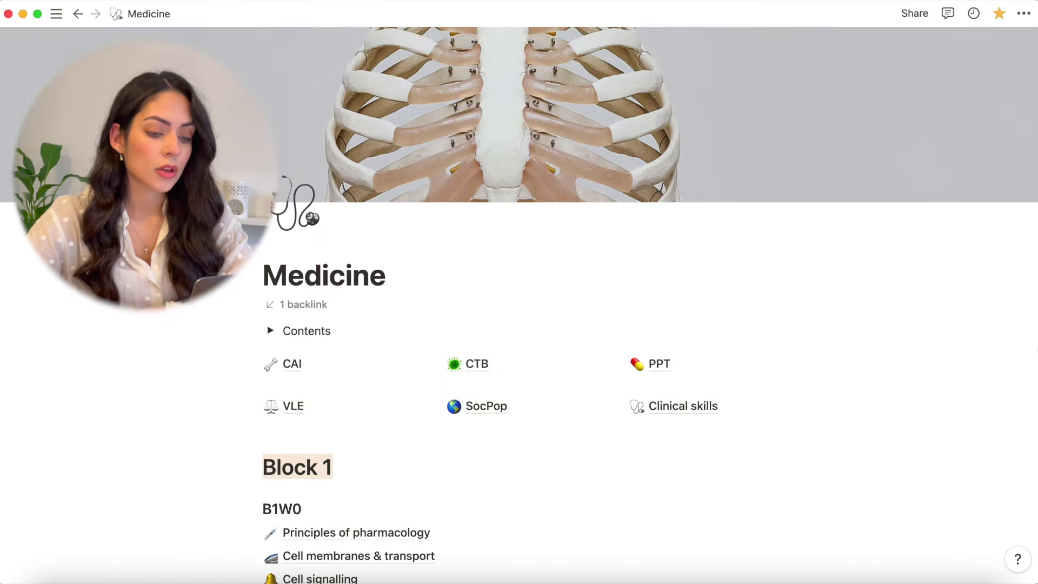
scroll(980, 456, "down", 10)
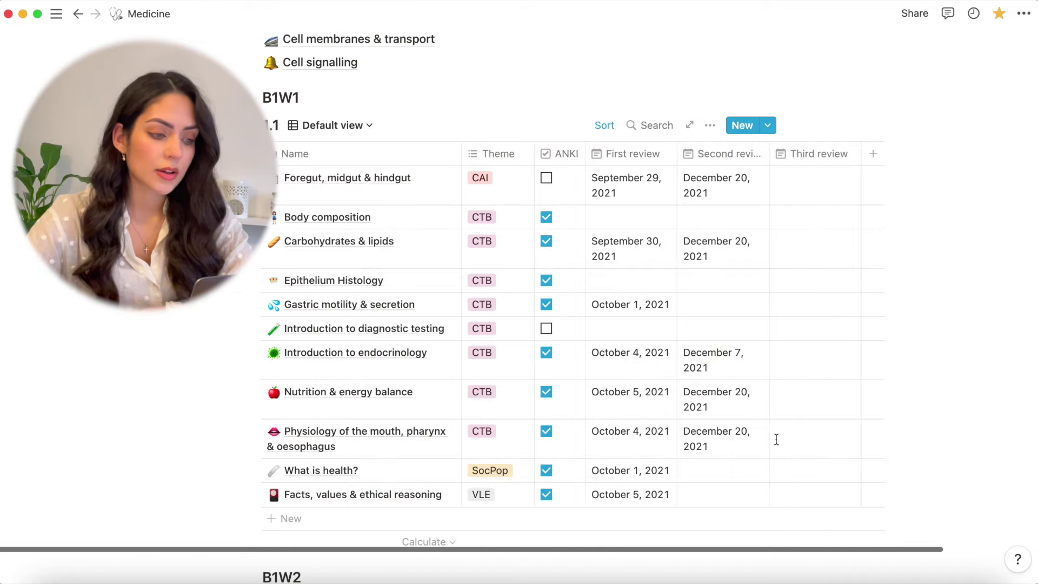
scroll(776, 438, "down", 15)
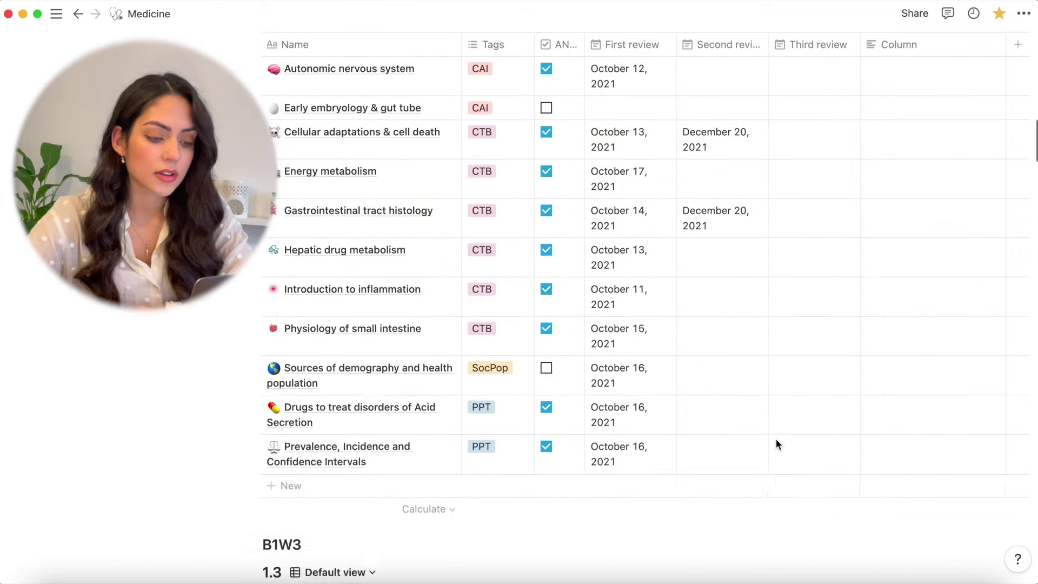
scroll(777, 439, "down", 14)
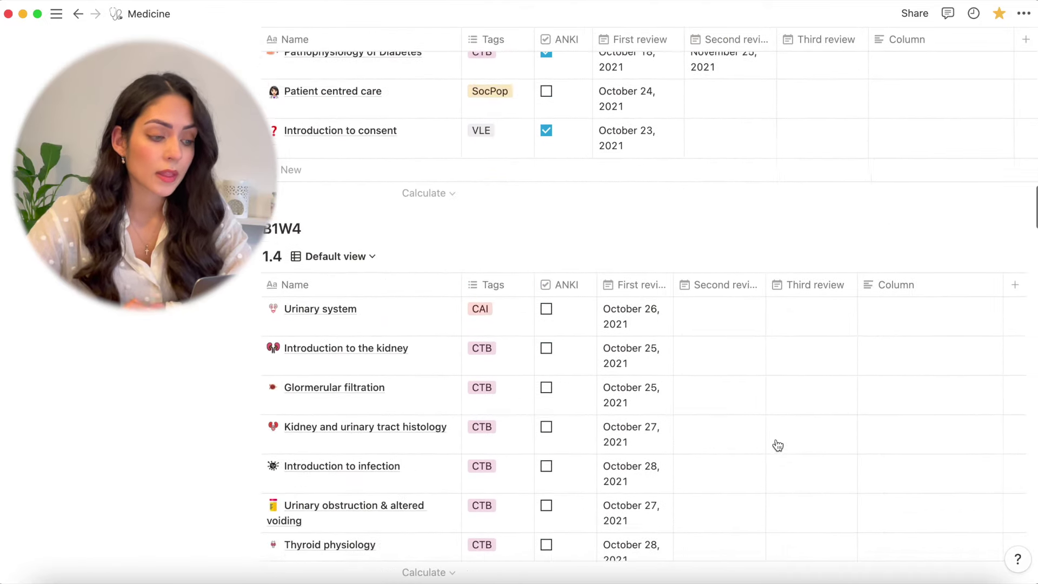
scroll(778, 444, "down", 9)
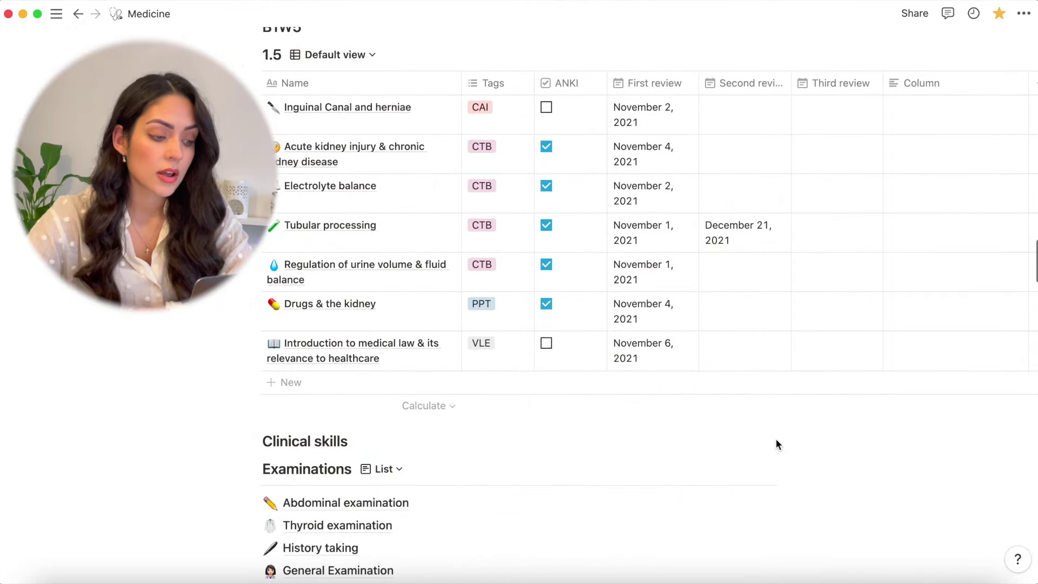
scroll(439, 281, "down", 3)
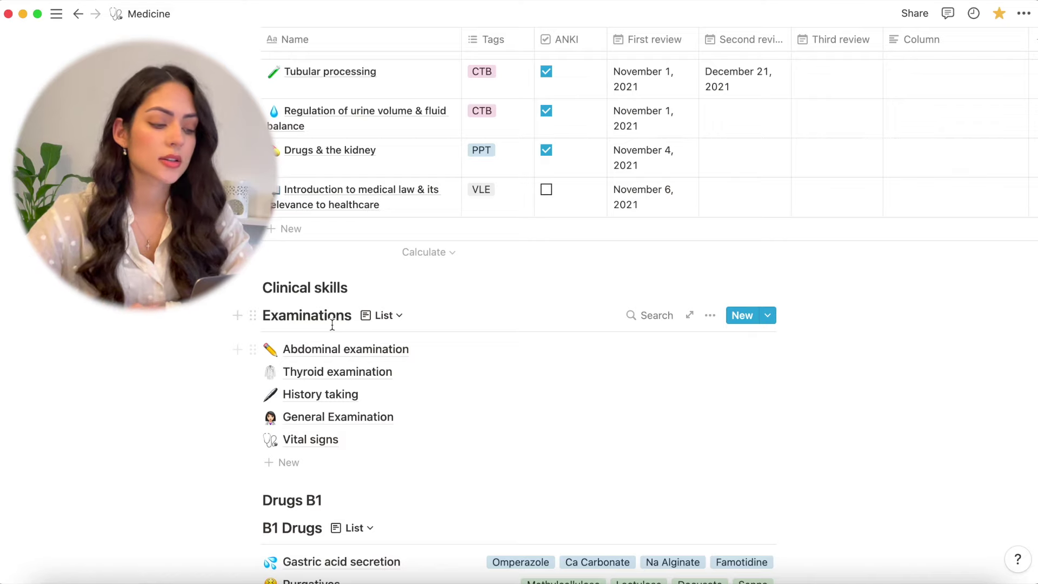
Switch the Examinations database to List view.
scroll(332, 325, "down", 1)
left_click(388, 267)
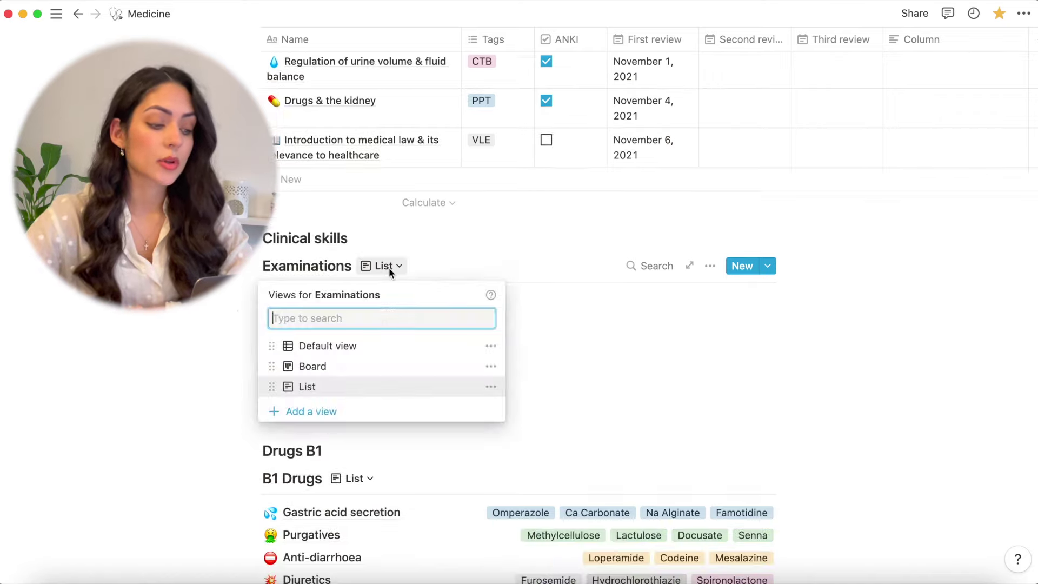
left_click(390, 350)
scroll(389, 348, "down", 1)
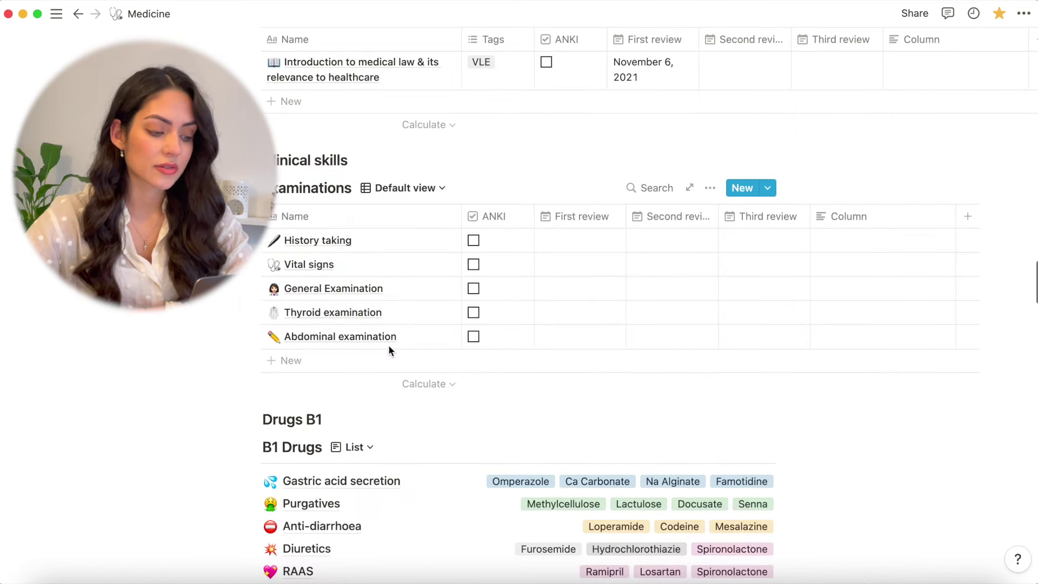
scroll(388, 345, "up", 1)
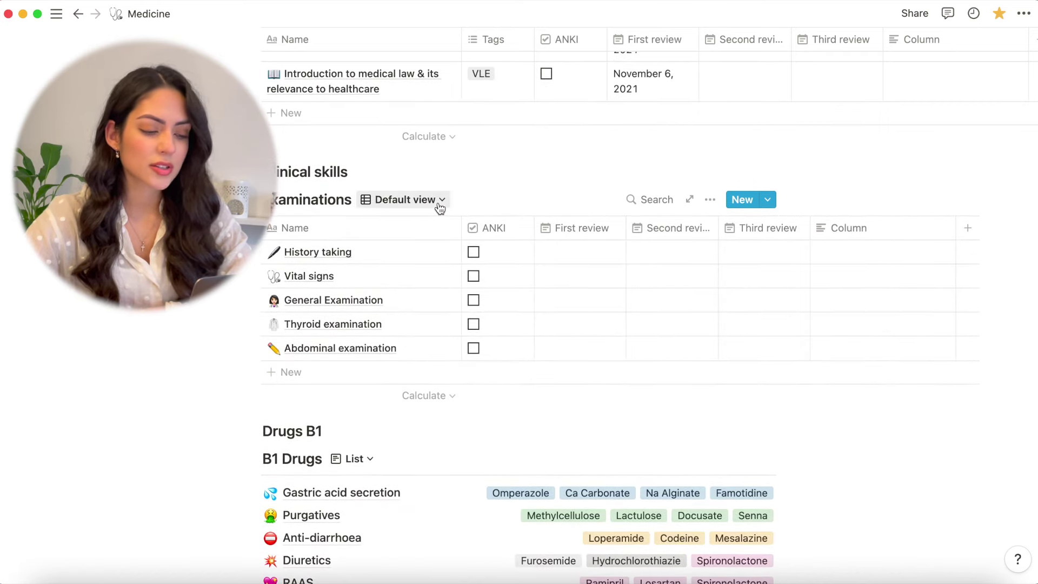
left_click(438, 203)
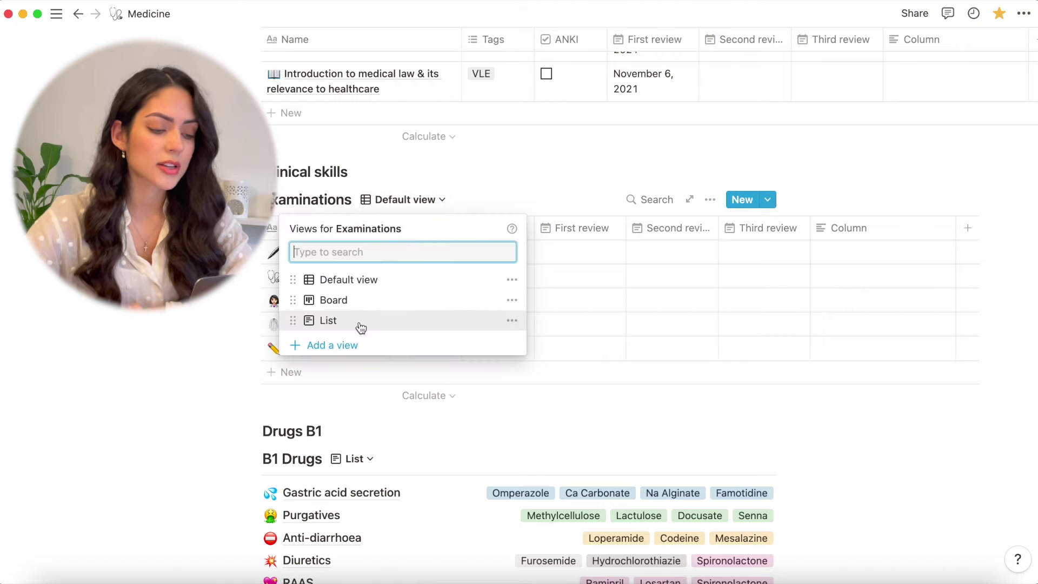
left_click(364, 320)
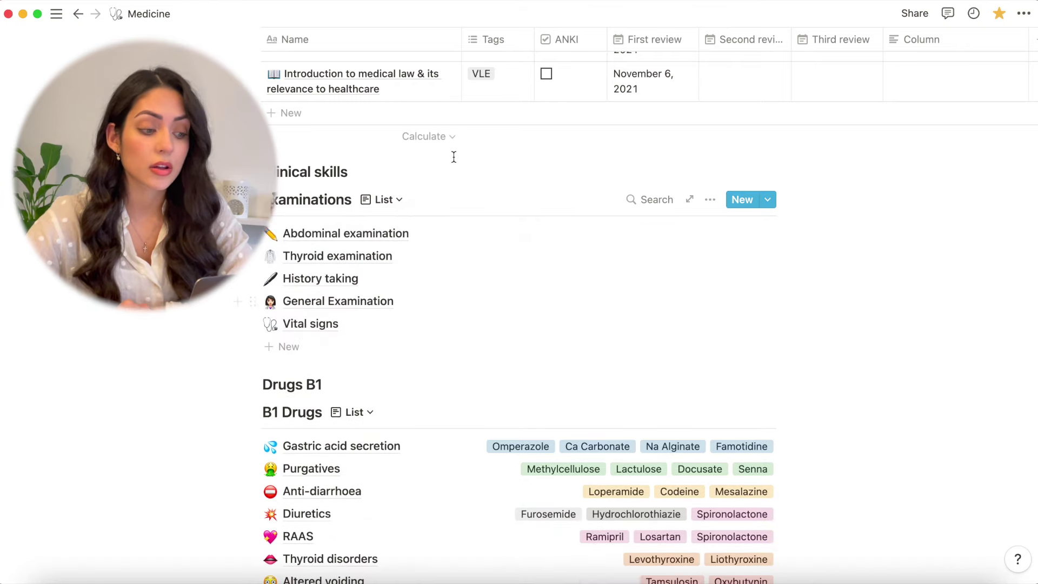
Switch the week 5 lectures table to List view.
scroll(452, 155, "up", 3)
scroll(453, 156, "down", 4)
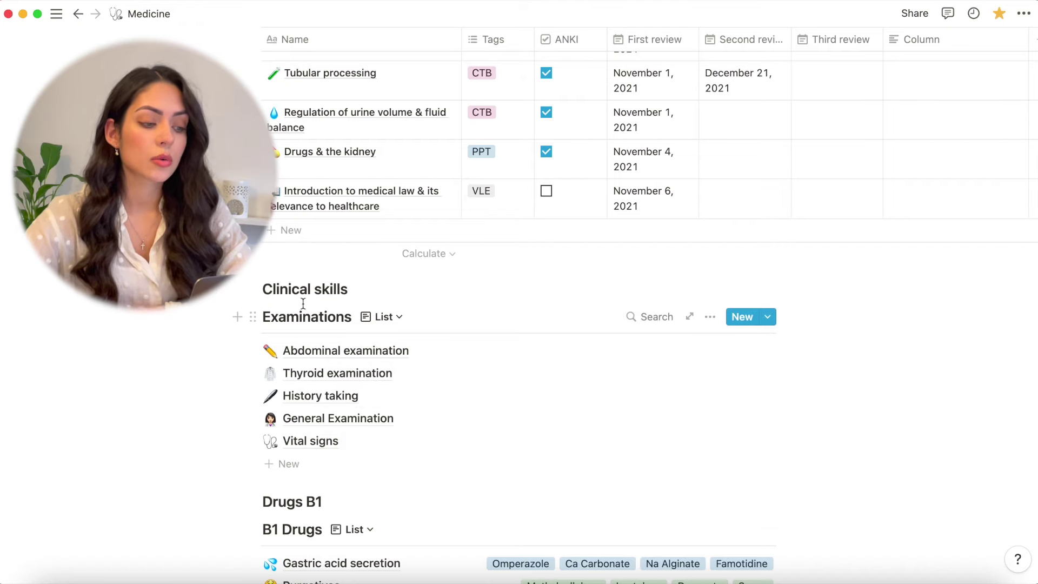
scroll(448, 227, "up", 5)
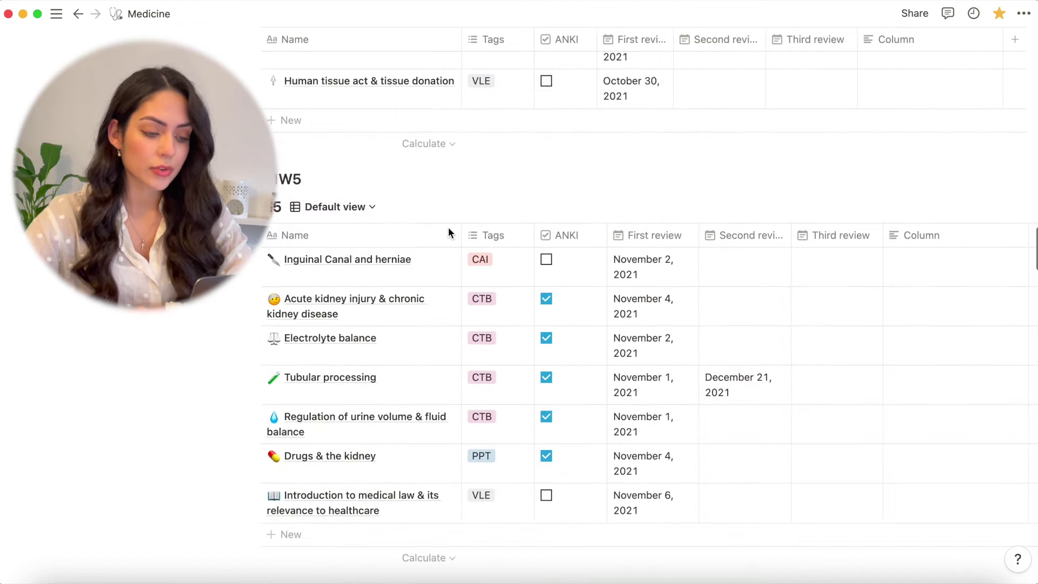
left_click(358, 177)
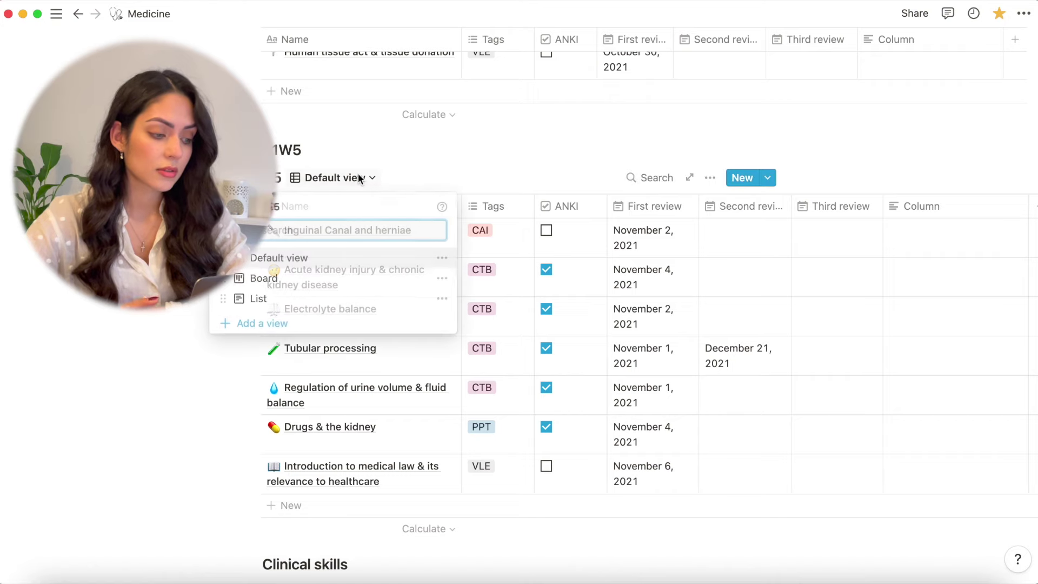
left_click(367, 299)
scroll(468, 192, "down", 1)
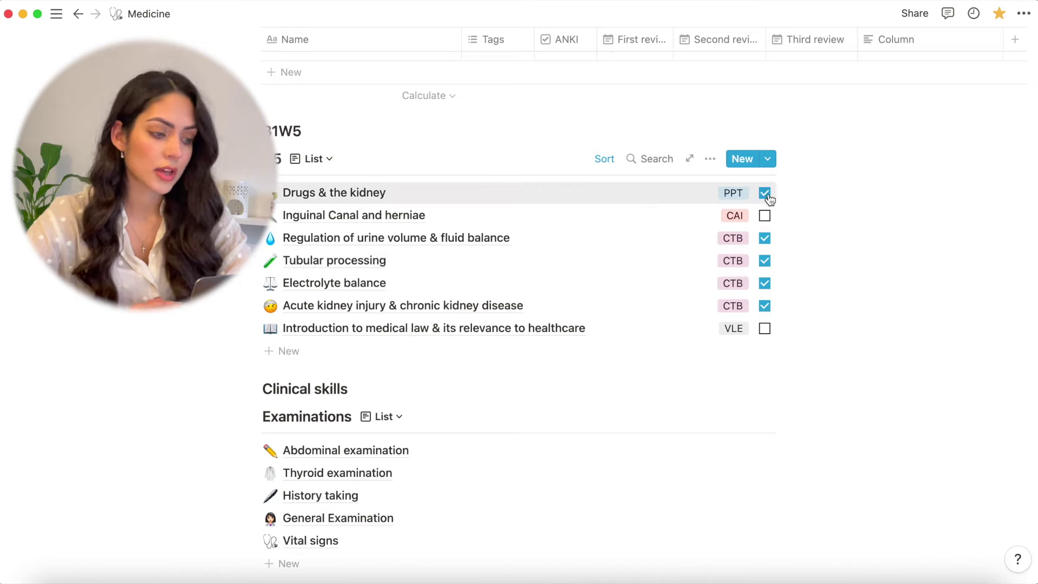
scroll(315, 233, "down", 7)
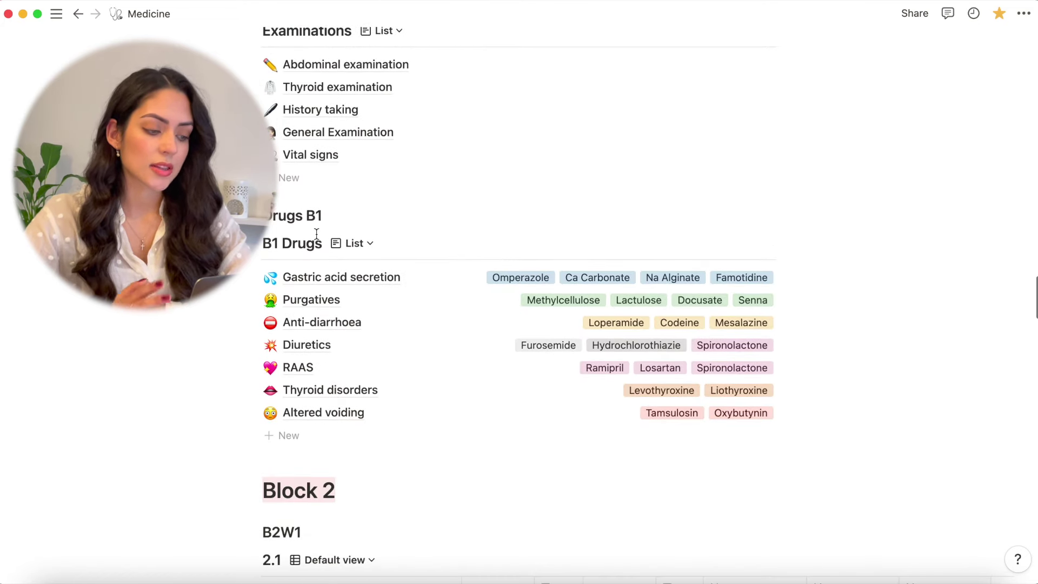
Switch B1 Drugs from List to Default view, showing Tags, ANKI and review columns.
scroll(952, 448, "down", 1)
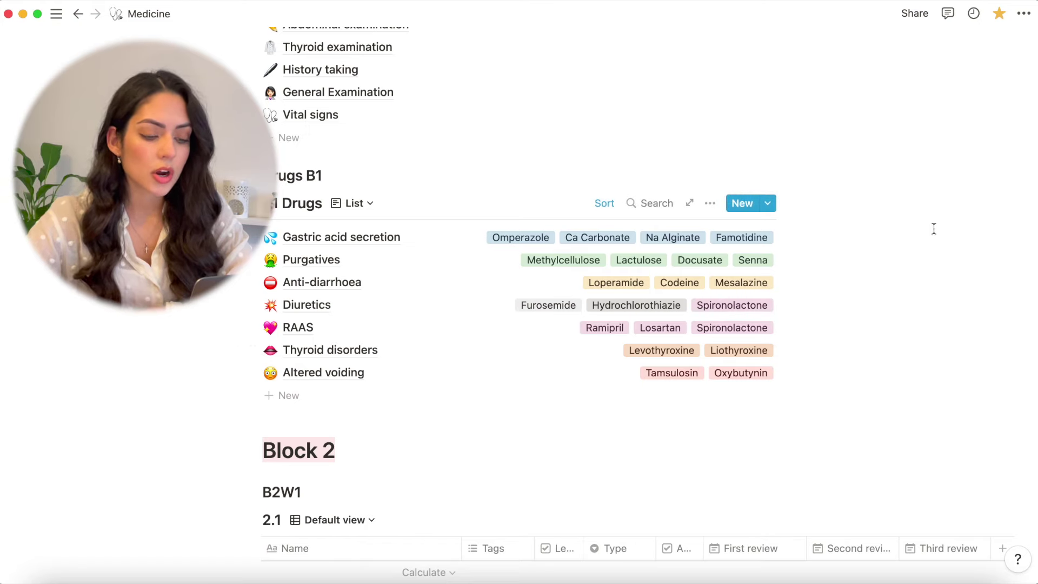
scroll(933, 228, "up", 2)
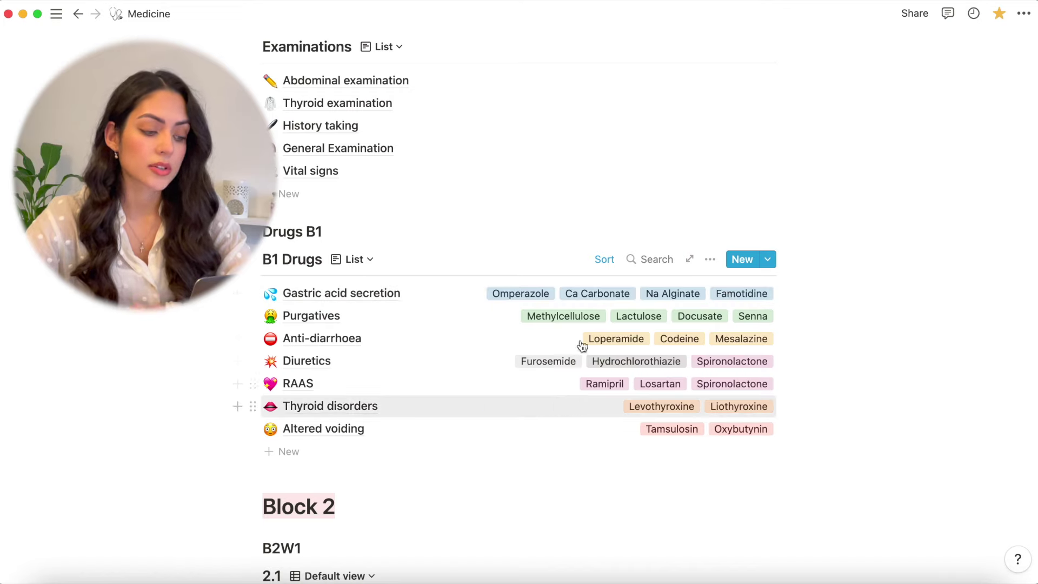
left_click(364, 260)
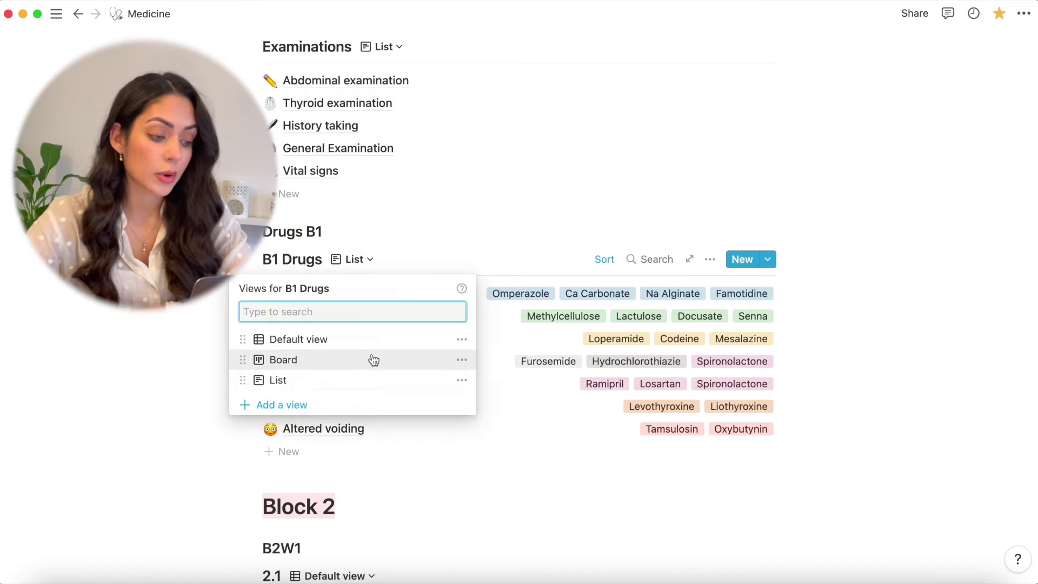
left_click(368, 336)
scroll(369, 337, "down", 6)
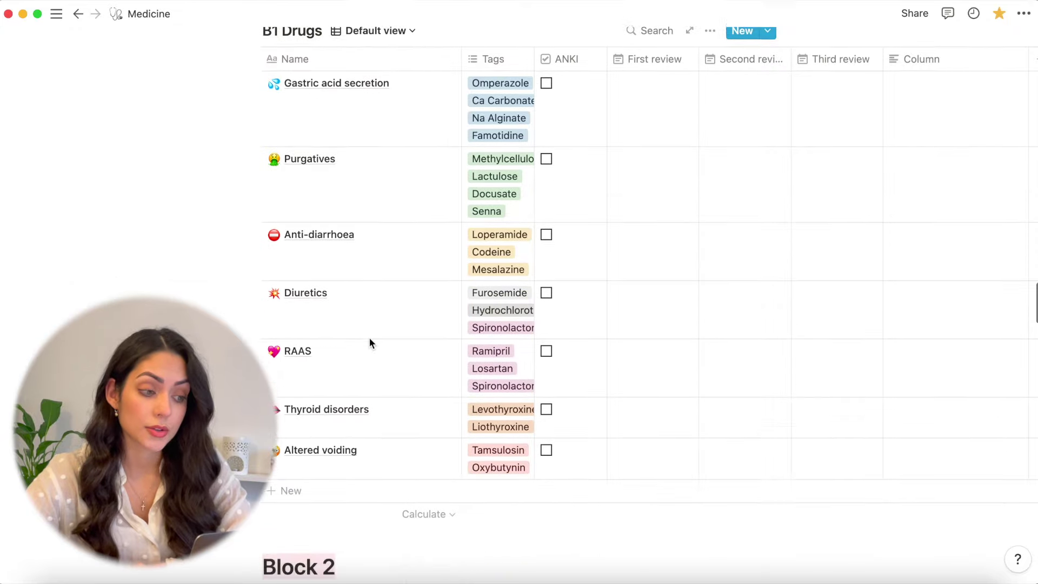
scroll(368, 337, "up", 3)
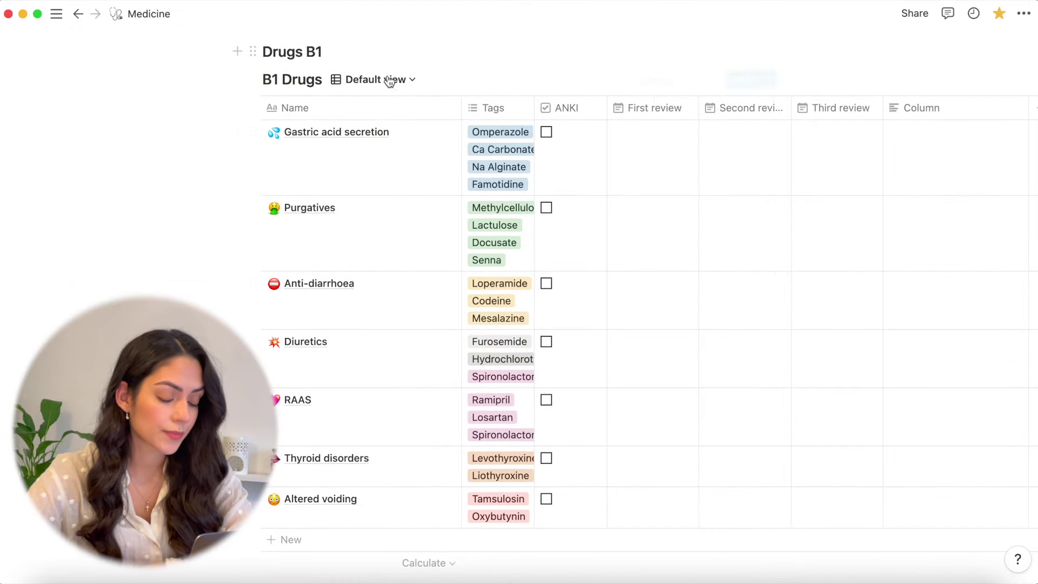
scroll(389, 200, "down", 10)
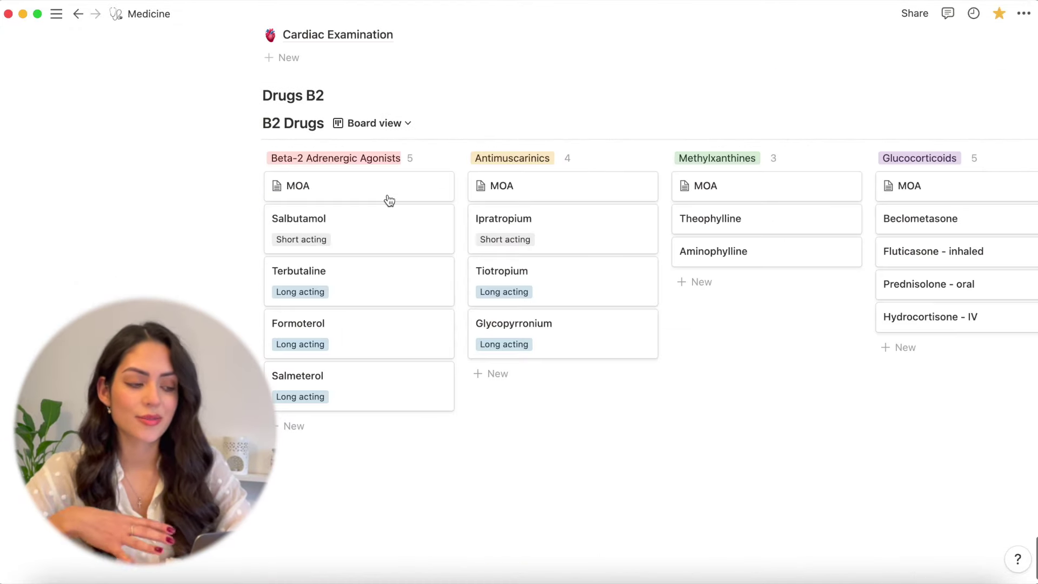
scroll(389, 200, "up", 1)
scroll(453, 326, "right", 4)
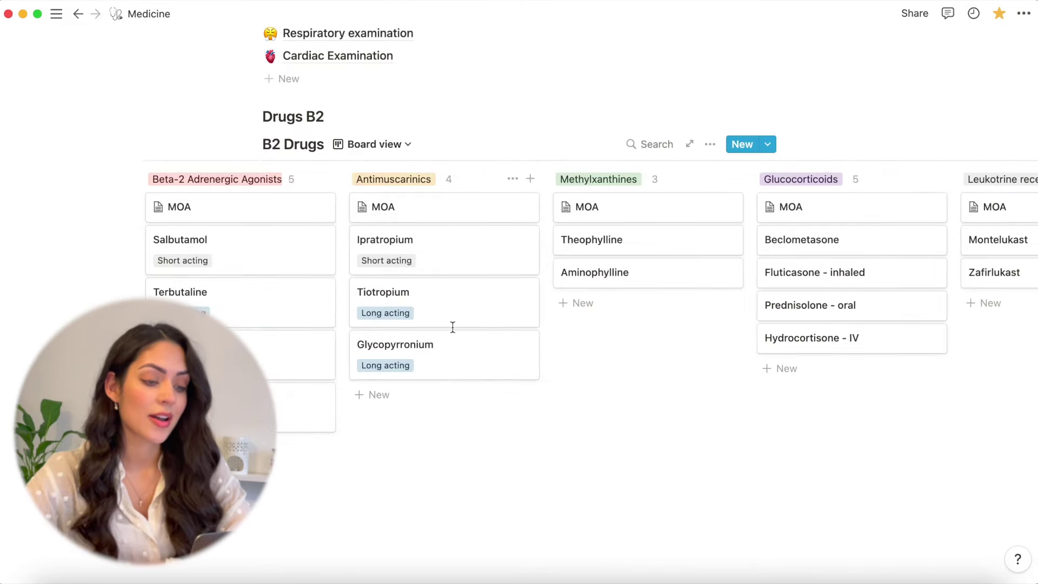
scroll(453, 336, "right", 15)
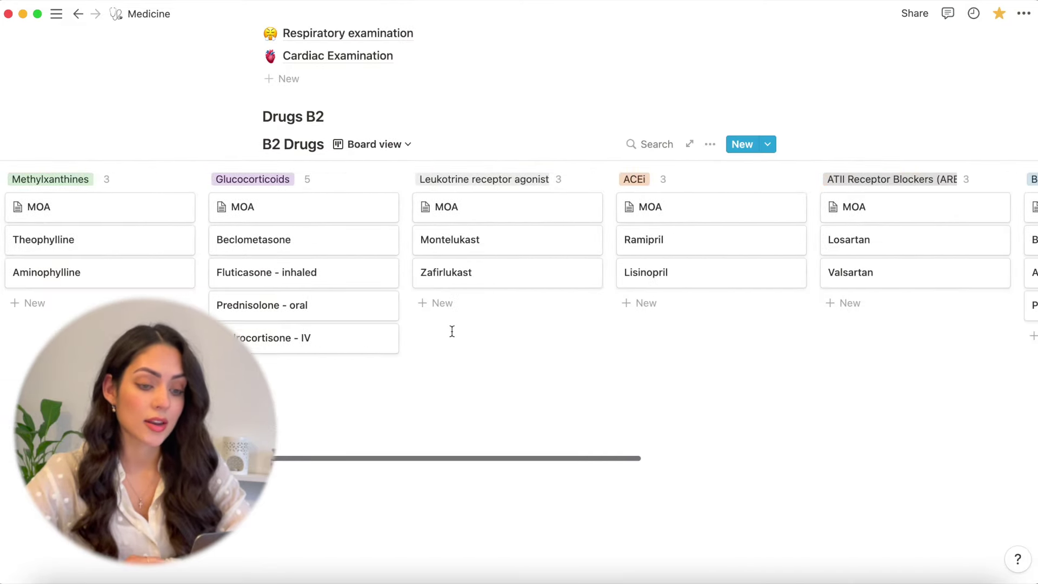
scroll(452, 331, "right", 11)
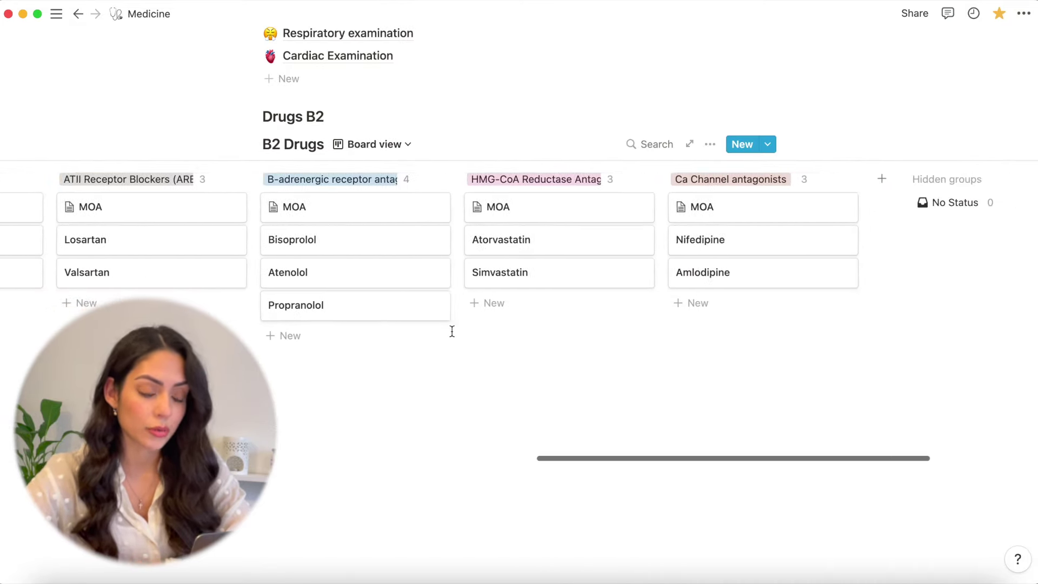
scroll(452, 331, "left", 20)
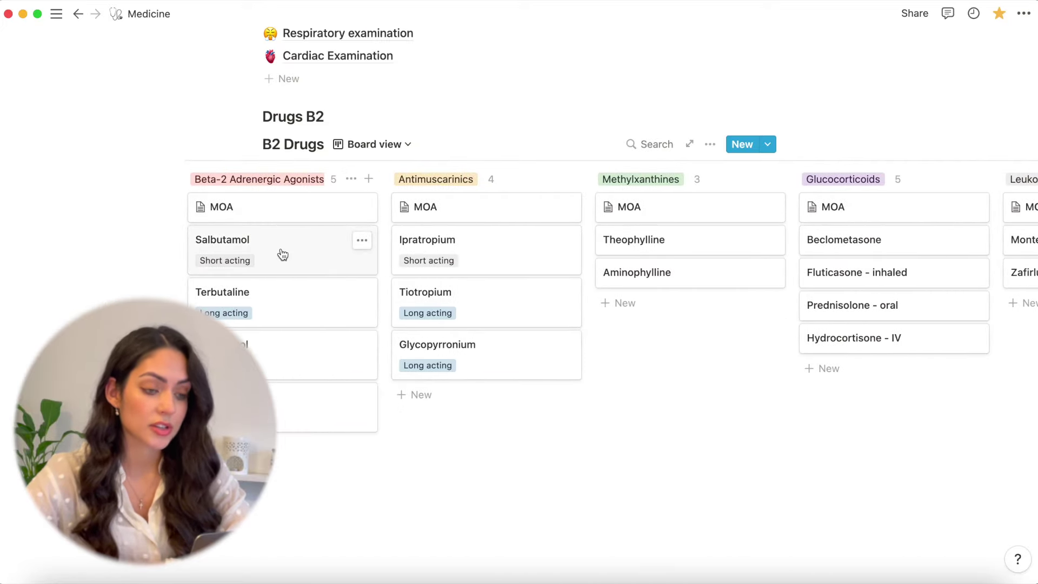
left_click(280, 251)
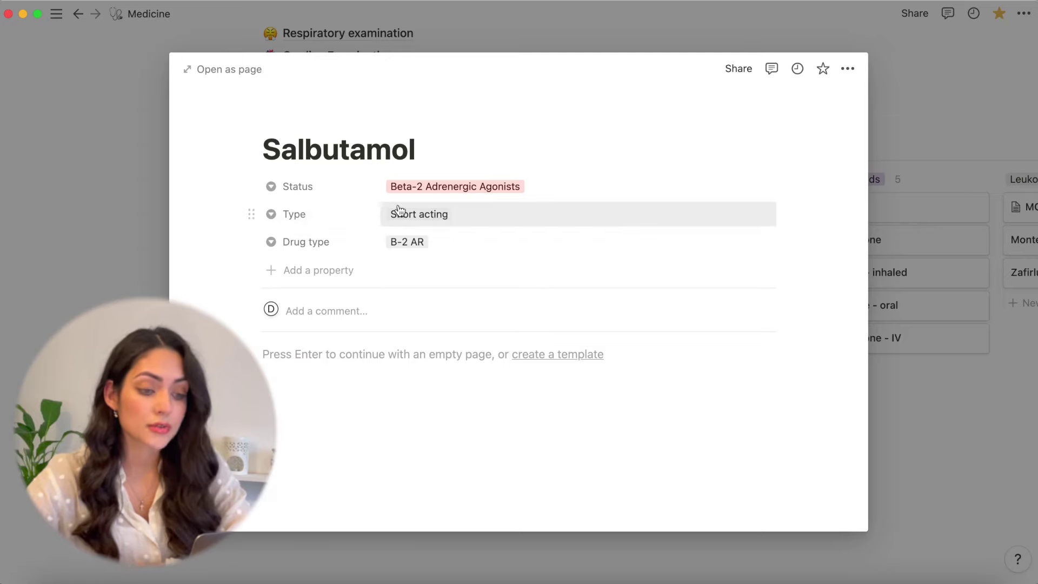
left_click(287, 540)
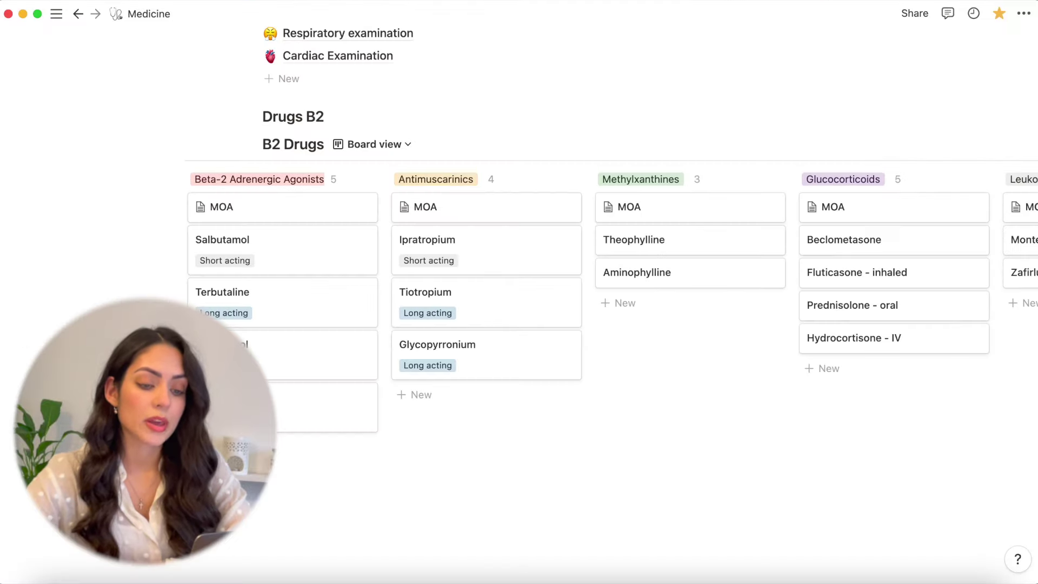
left_click(277, 202)
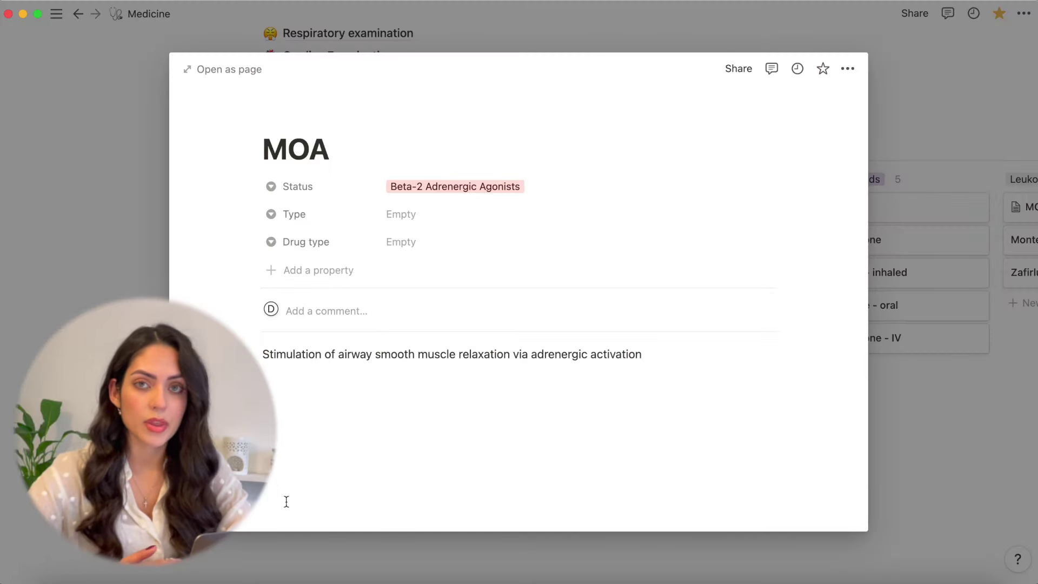
left_click(56, 239)
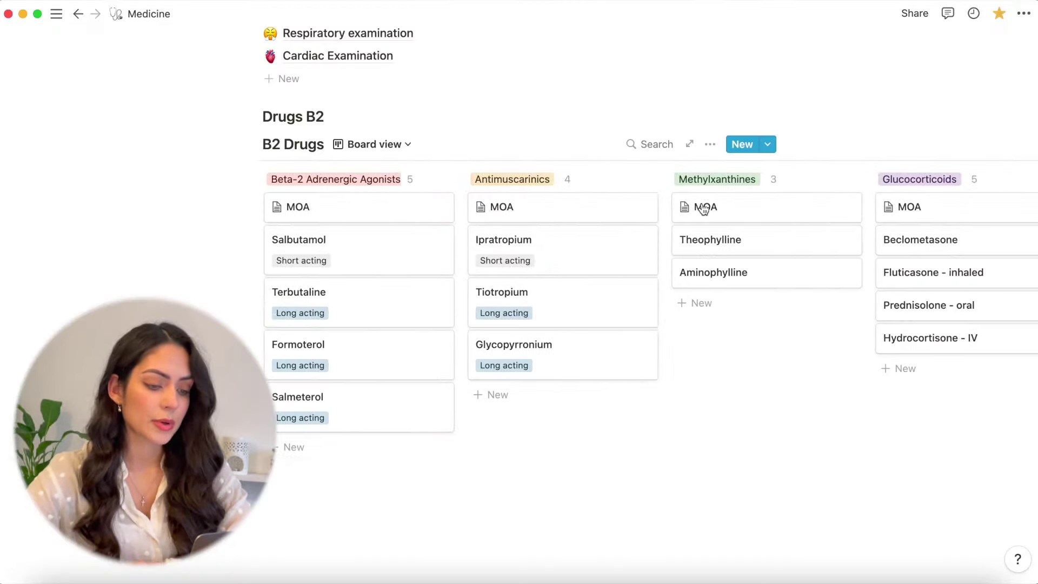
scroll(702, 208, "up", 10)
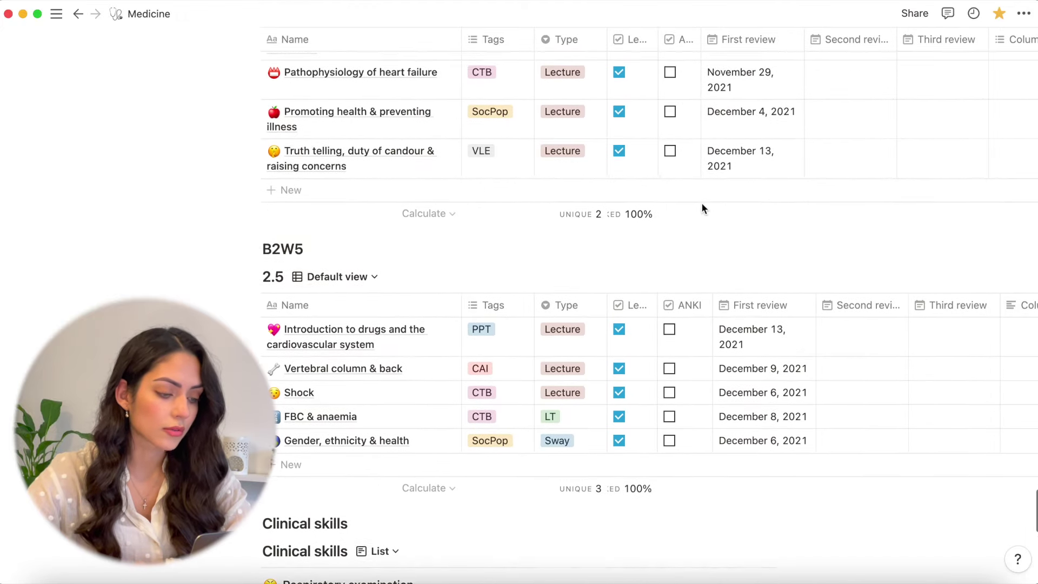
scroll(701, 209, "up", 15)
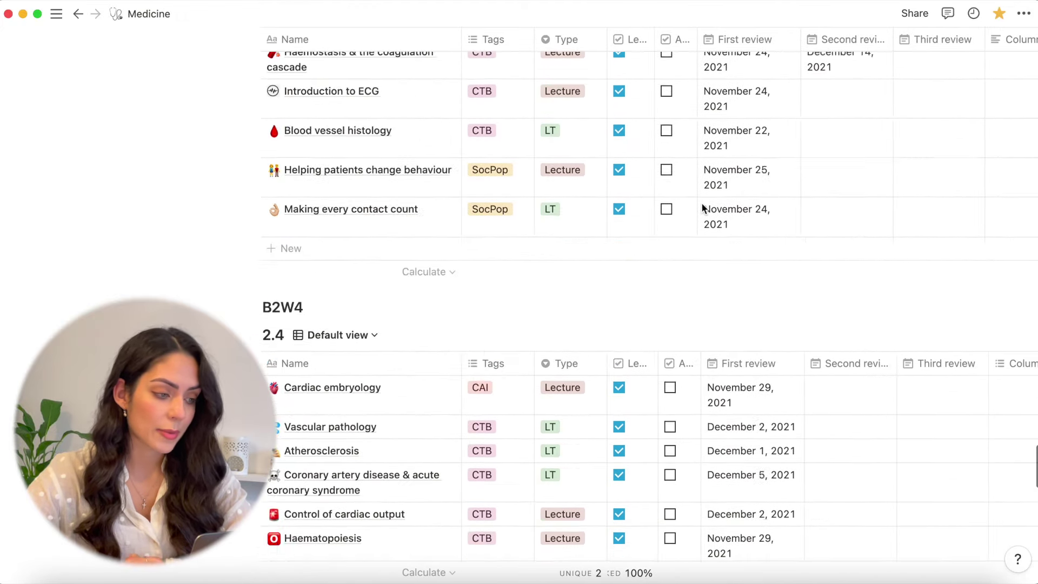
scroll(702, 202, "up", 10)
scroll(701, 202, "down", 3)
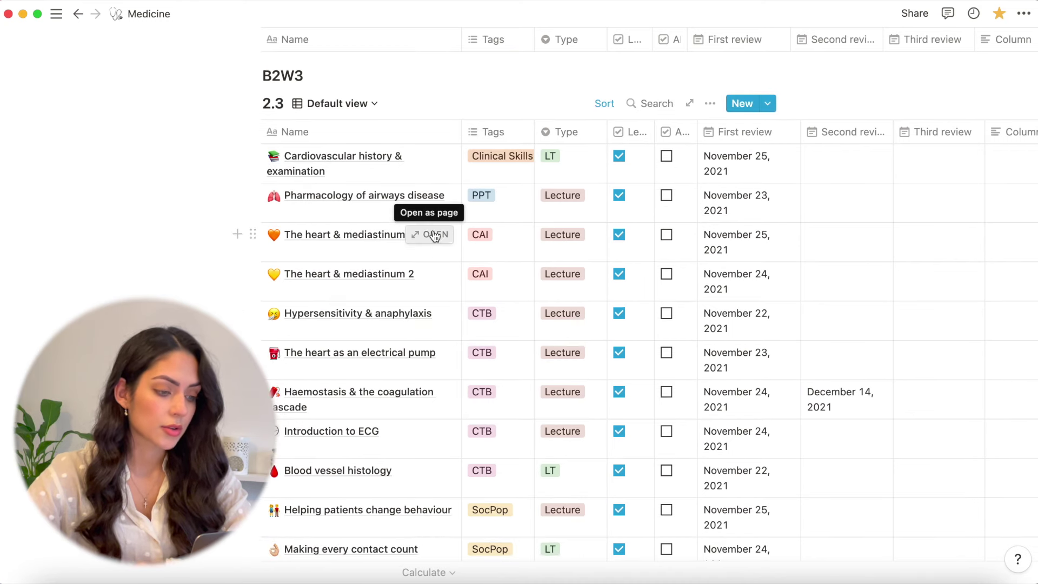
left_click(435, 235)
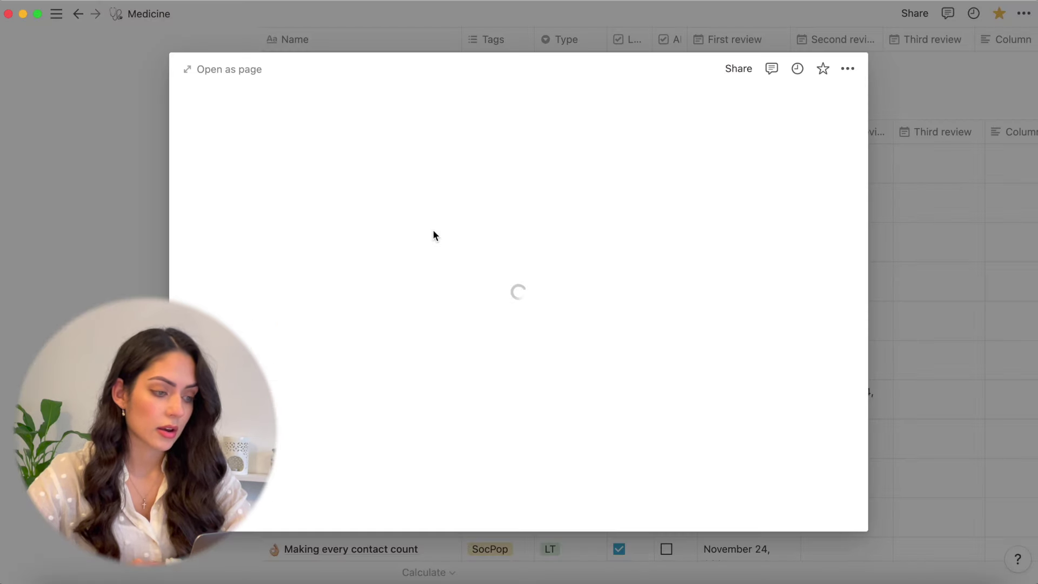
left_click(227, 67)
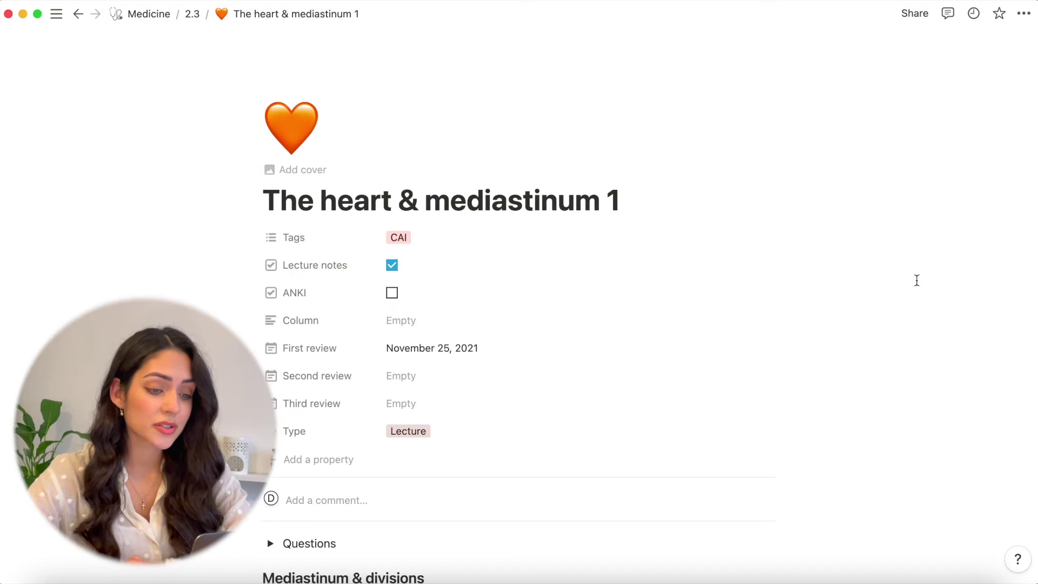
scroll(917, 280, "down", 10)
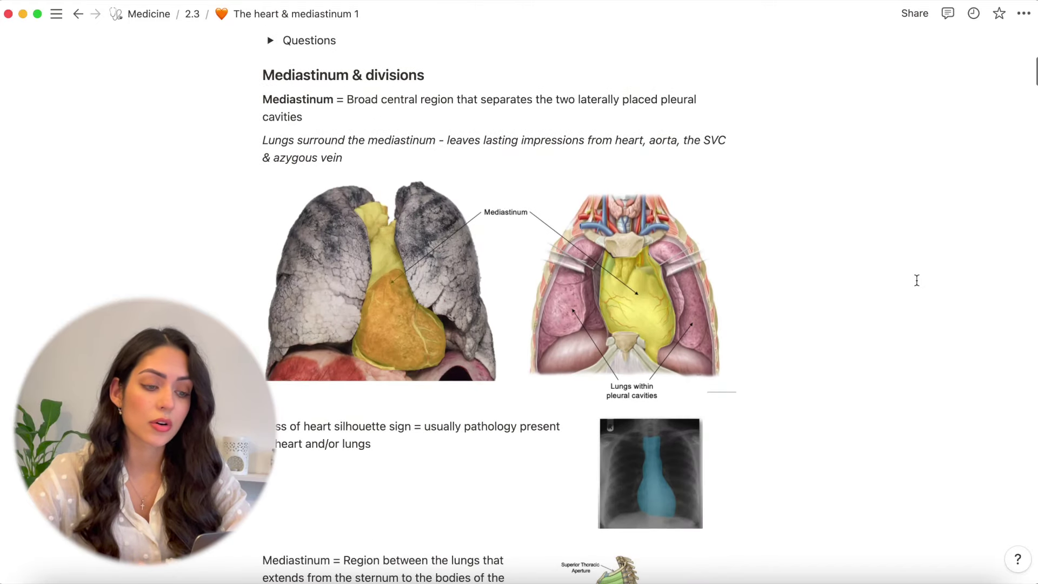
scroll(917, 280, "down", 2)
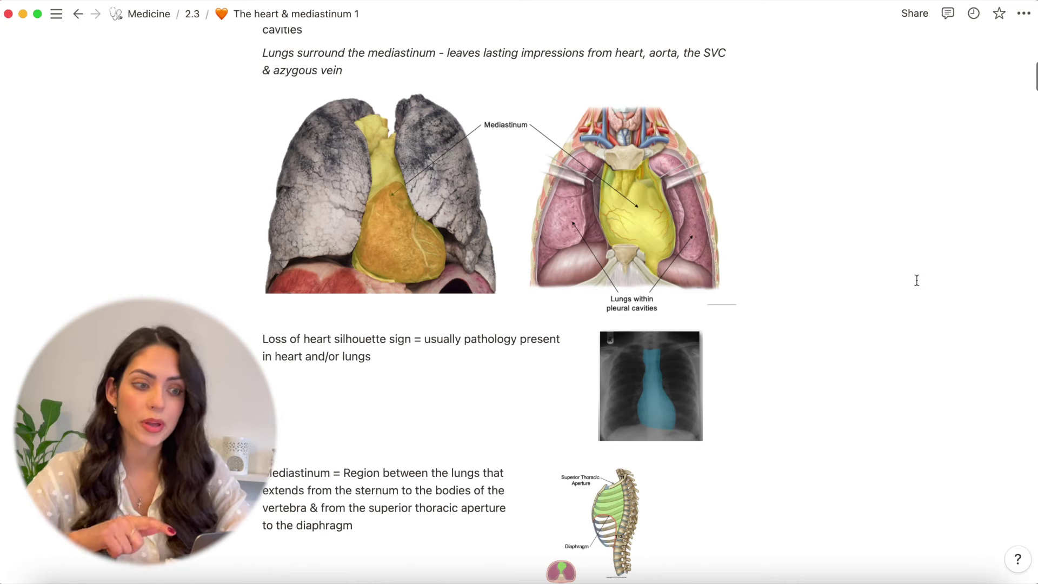
scroll(916, 280, "down", 15)
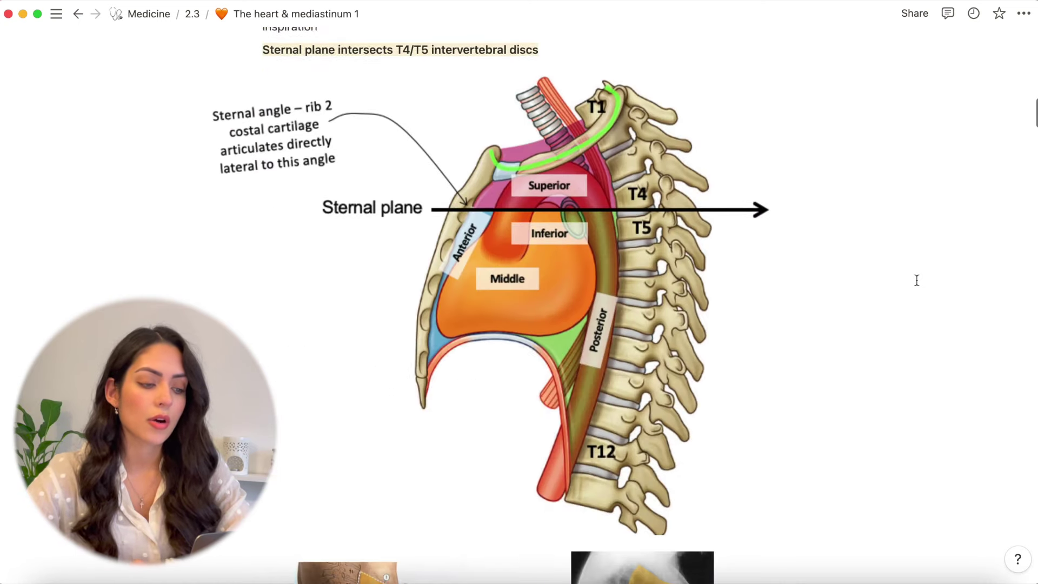
scroll(916, 280, "up", 1)
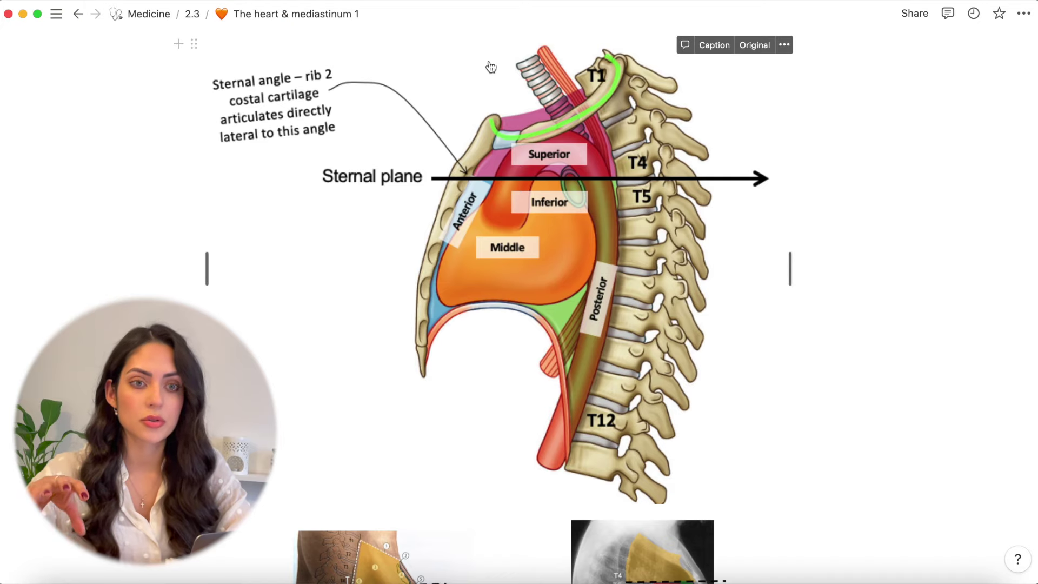
scroll(856, 140, "up", 10)
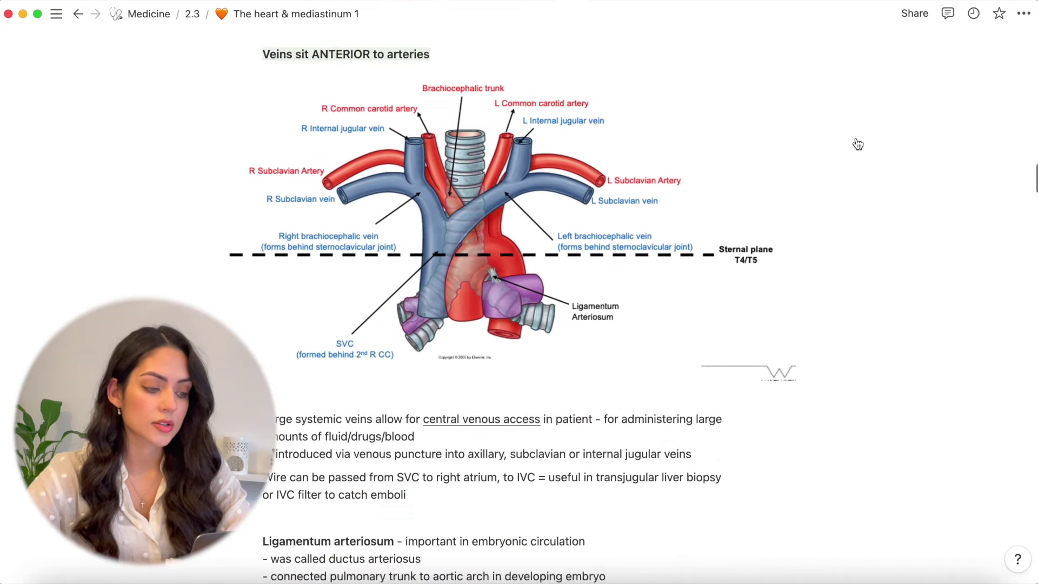
scroll(858, 144, "down", 10)
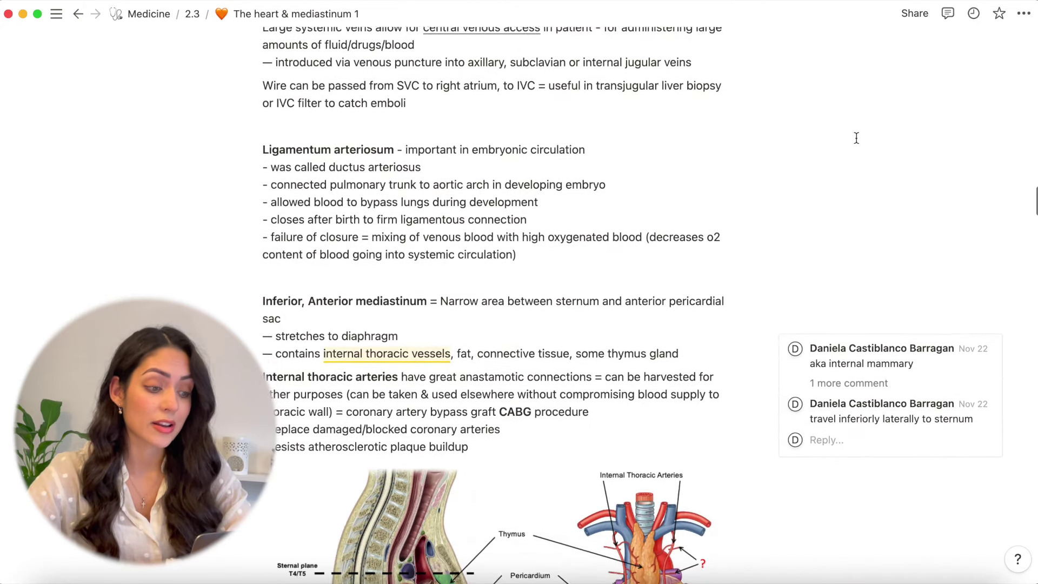
scroll(856, 137, "down", 3)
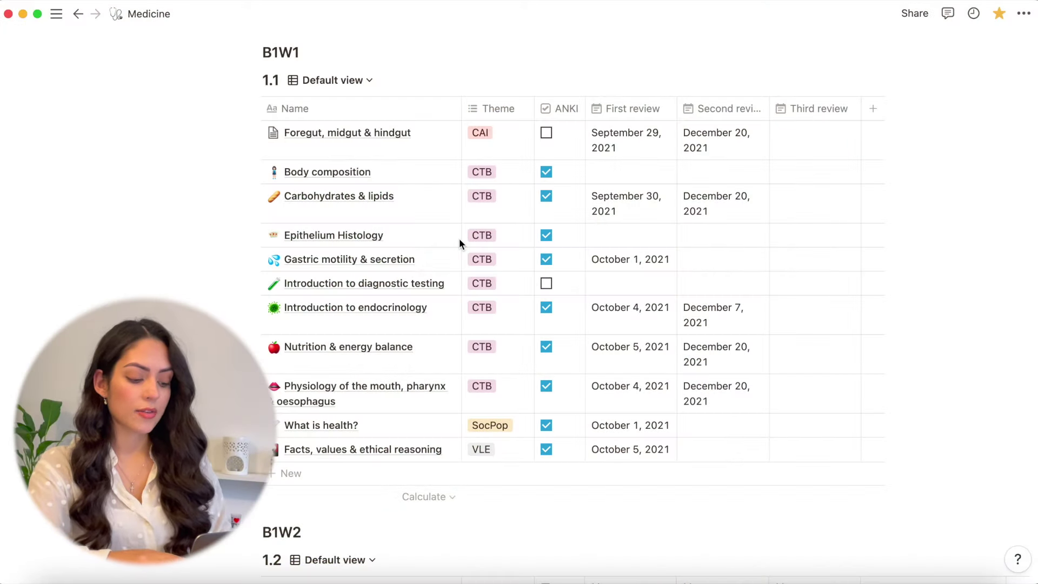
Find 'liver' on the Medicine page and cycle through its 3 matches in the 1.3 table.
key("super+f")
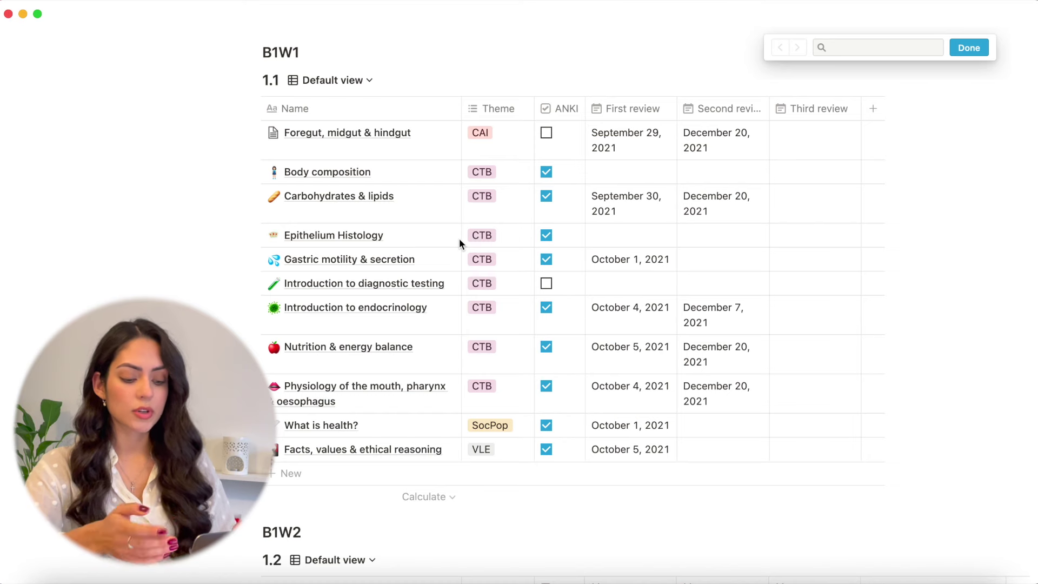
type("liver")
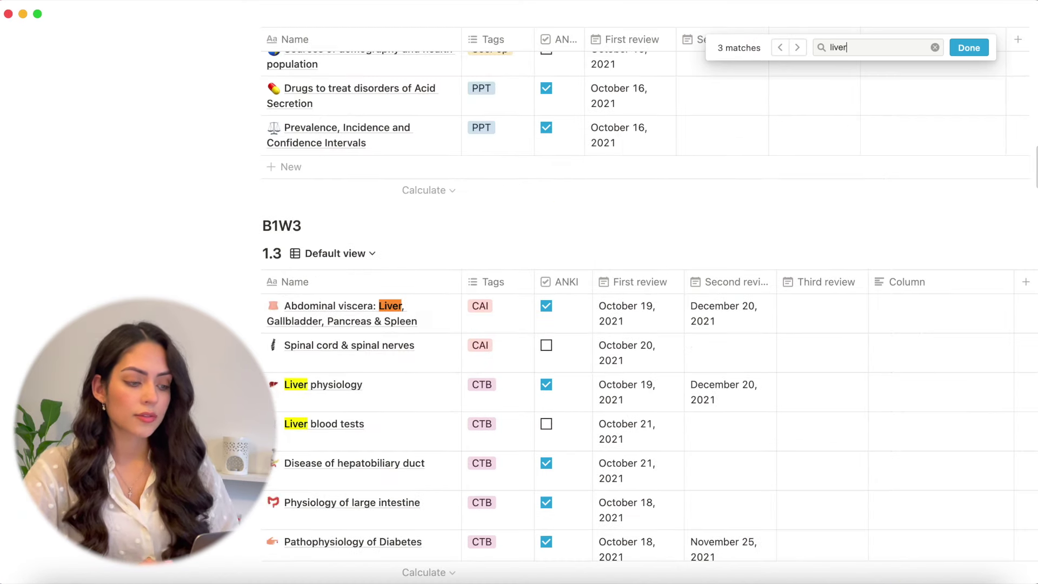
scroll(431, 346, "down", 3)
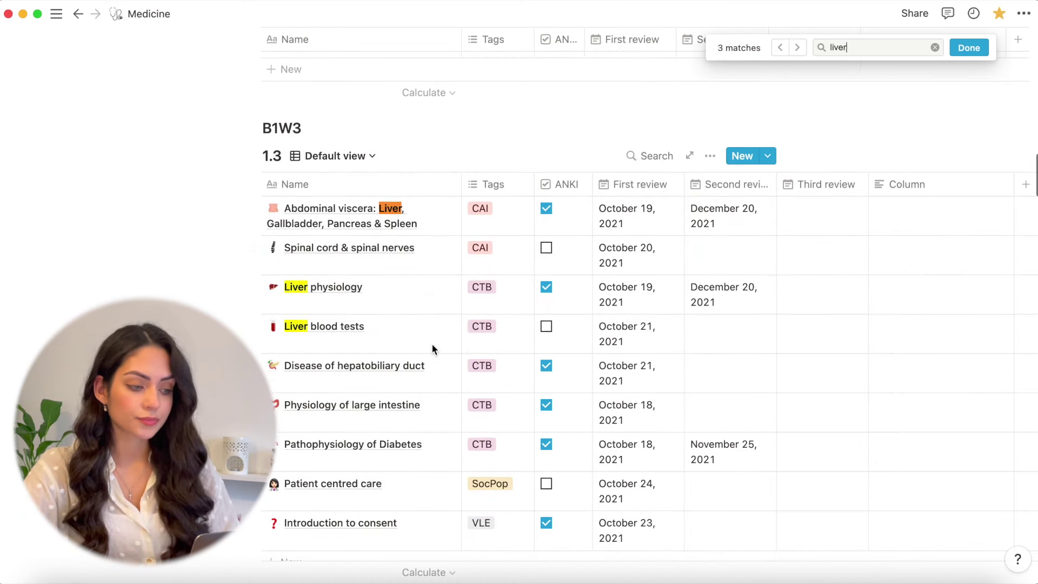
left_click(796, 48)
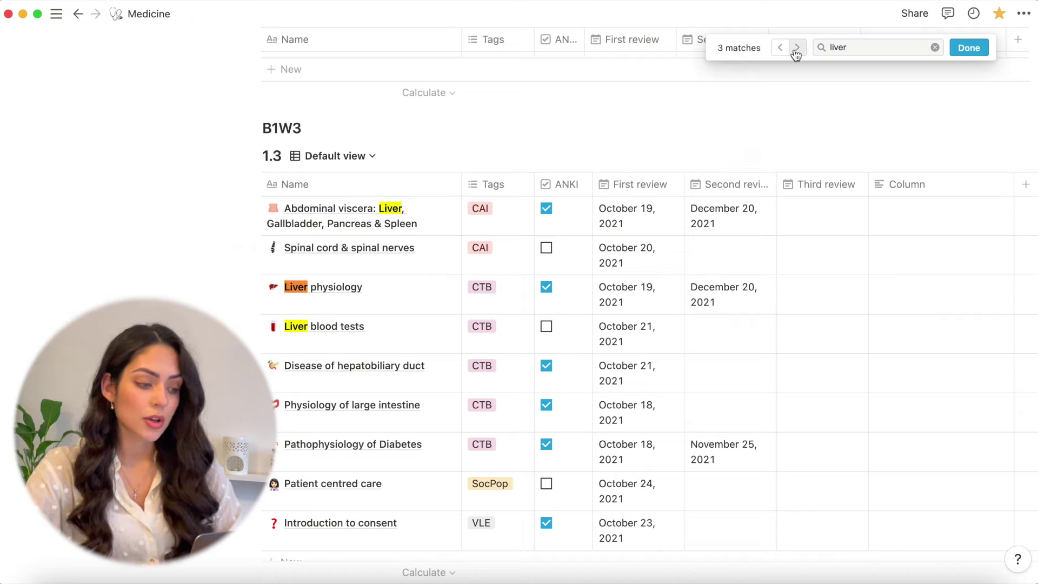
left_click(796, 48)
left_click(796, 48)
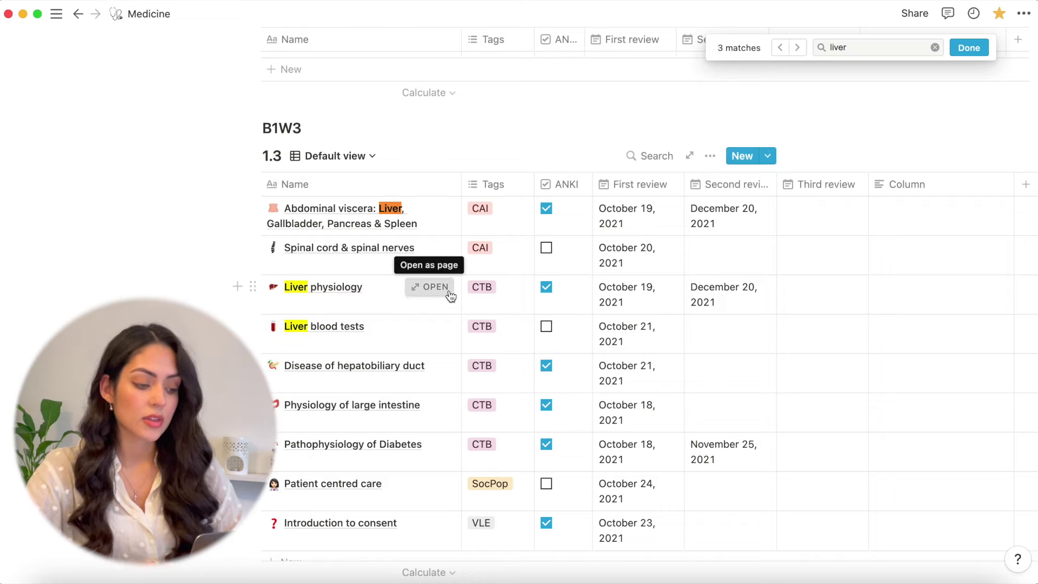
Open the Liver physiology lecture as a full page.
left_click(449, 290)
left_click(232, 68)
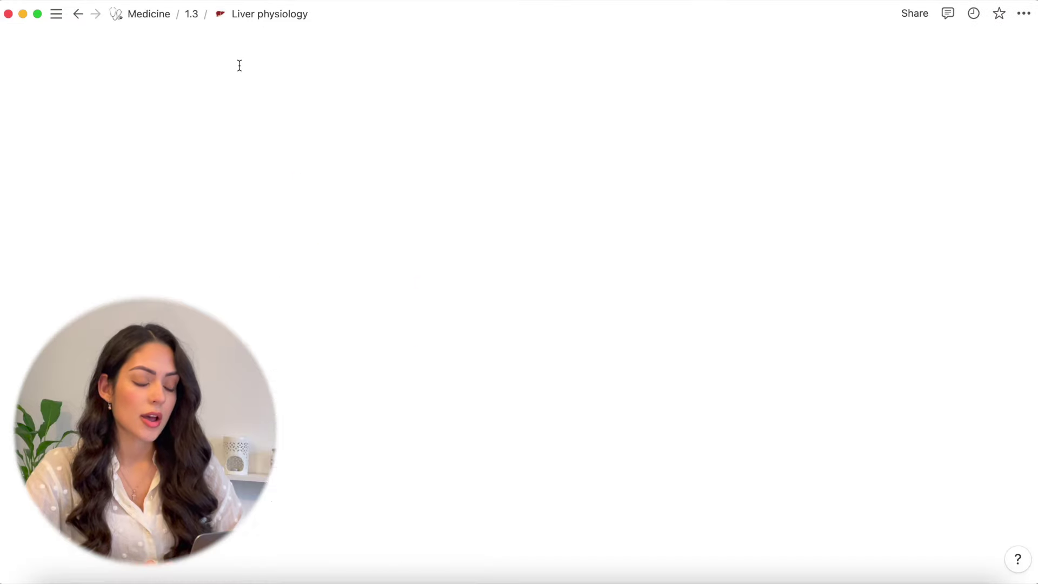
scroll(558, 368, "down", 6)
scroll(559, 363, "up", 2)
scroll(559, 364, "down", 2)
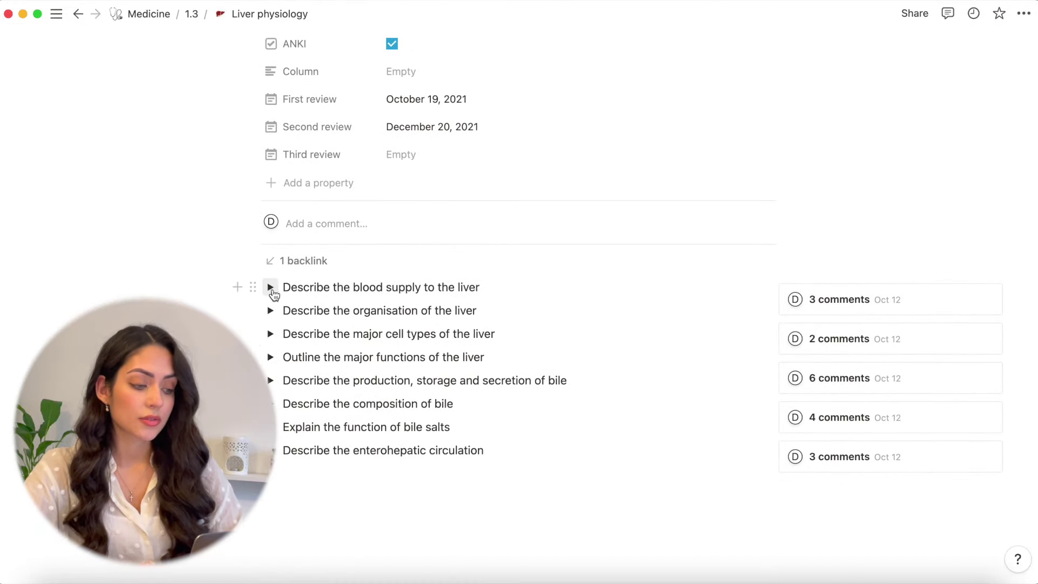
Expand the blood supply, organisation, major cell types and major functions answers.
left_click(270, 287)
scroll(271, 308, "down", 2)
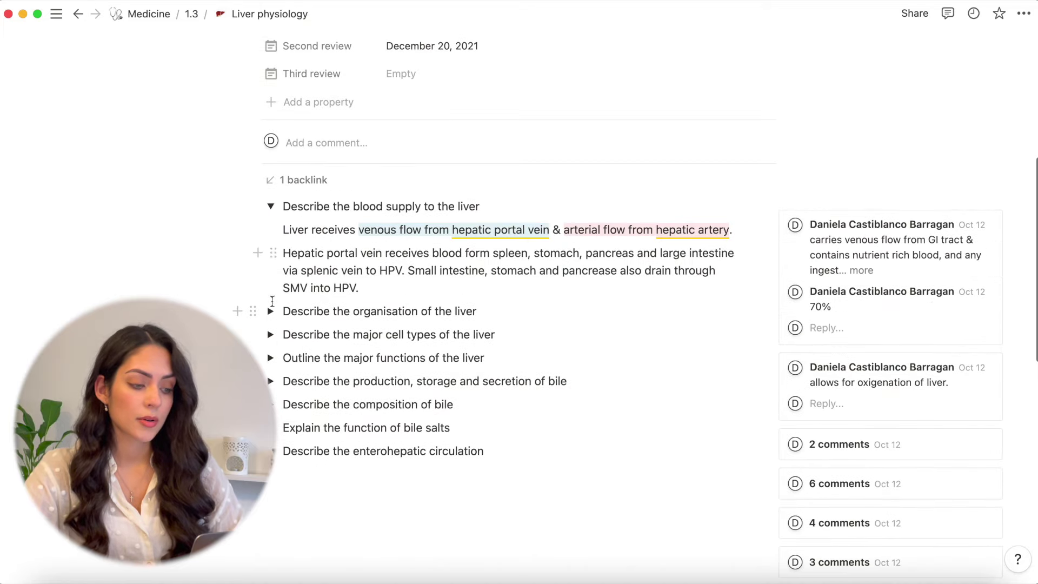
left_click(271, 309)
scroll(272, 308, "down", 5)
scroll(271, 307, "down", 8)
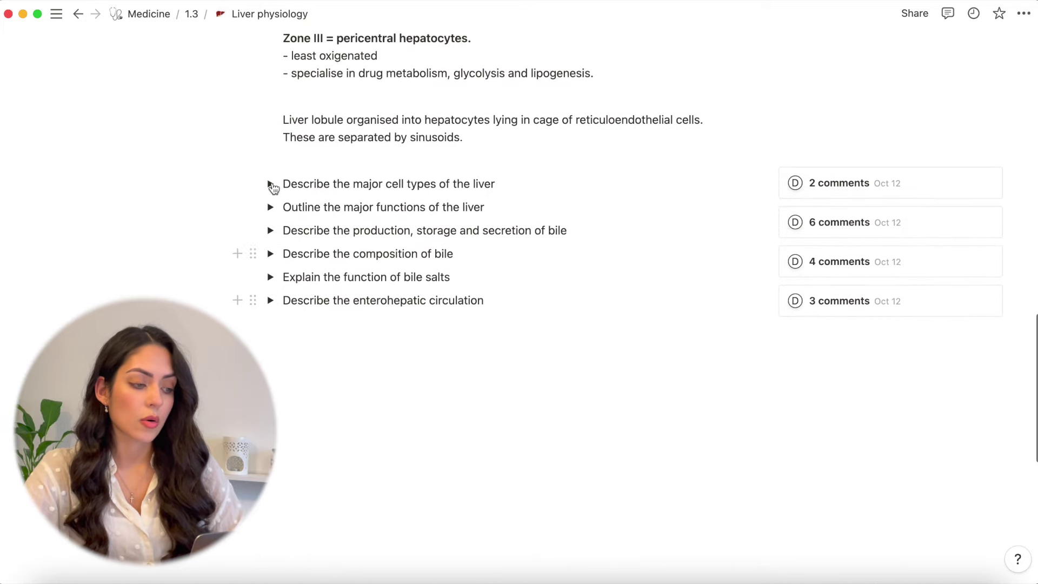
left_click(270, 183)
scroll(271, 185, "down", 6)
scroll(272, 189, "up", 1)
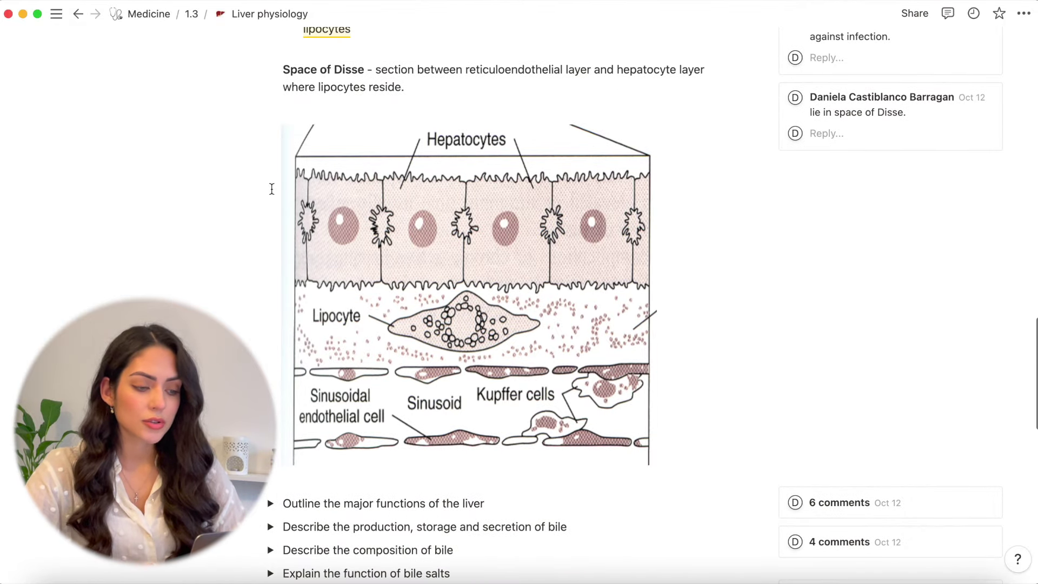
scroll(271, 271, "down", 3)
left_click(270, 365)
scroll(270, 367, "down", 11)
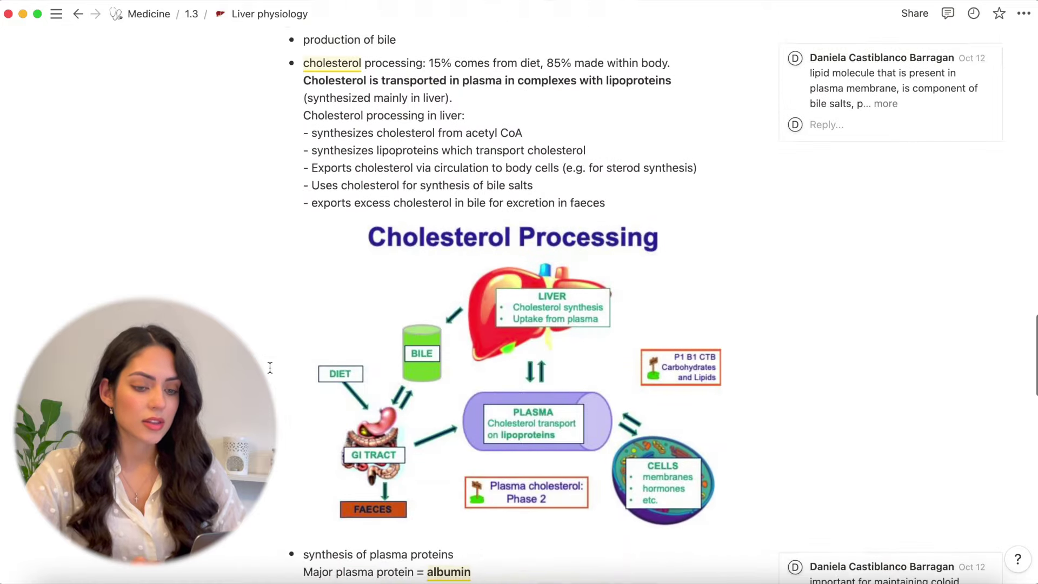
scroll(270, 368, "down", 3)
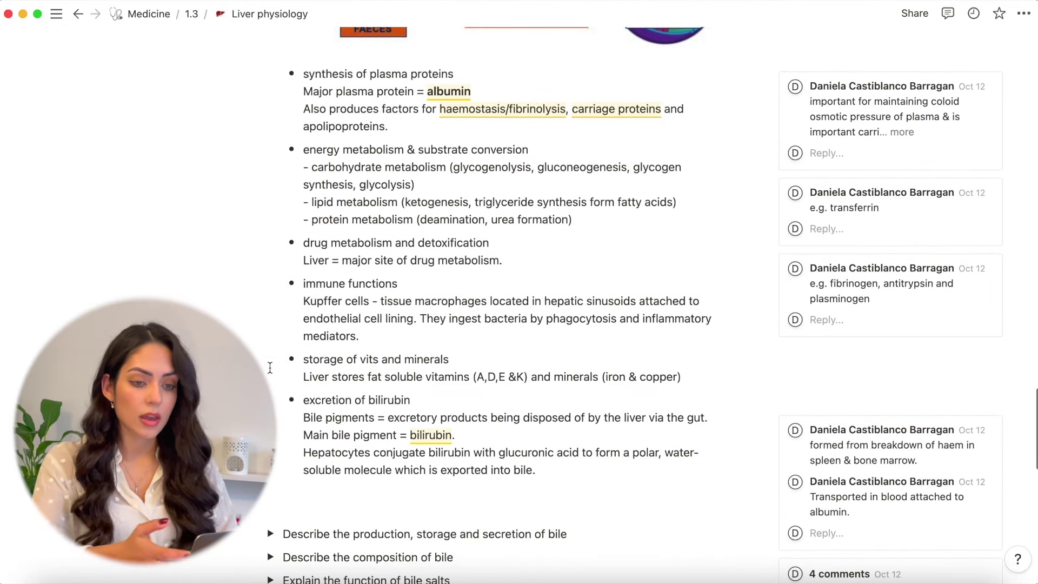
Search the page for 'albu' and jump to the second match in a comment.
scroll(270, 368, "up", 2)
key("super+f")
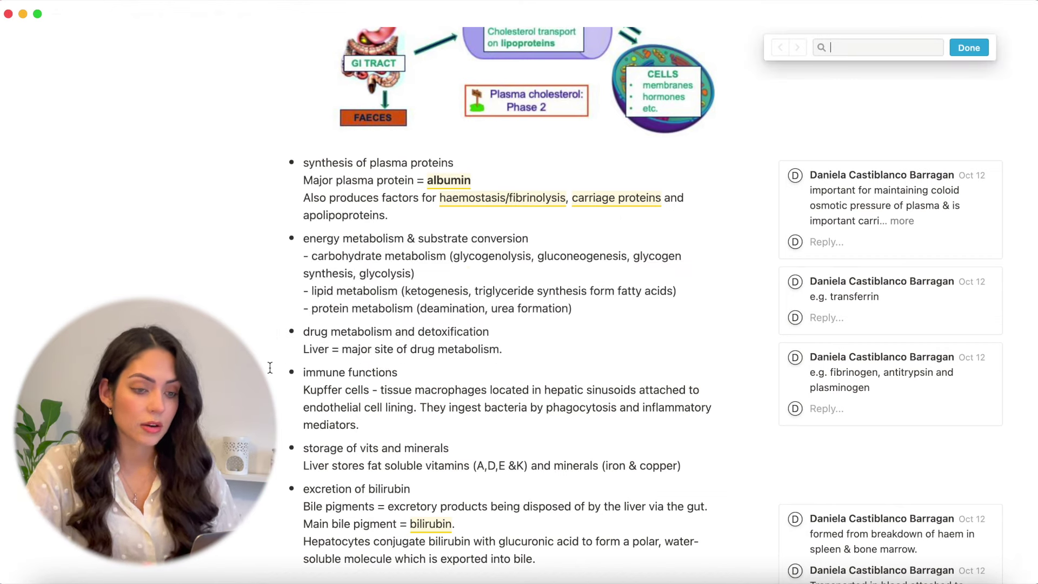
type("albu")
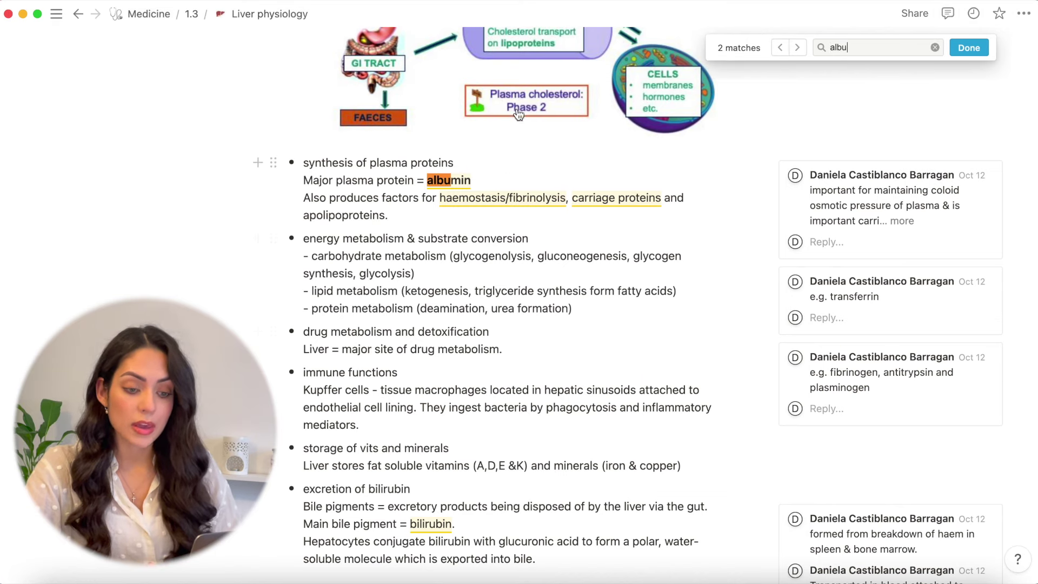
left_click(798, 47)
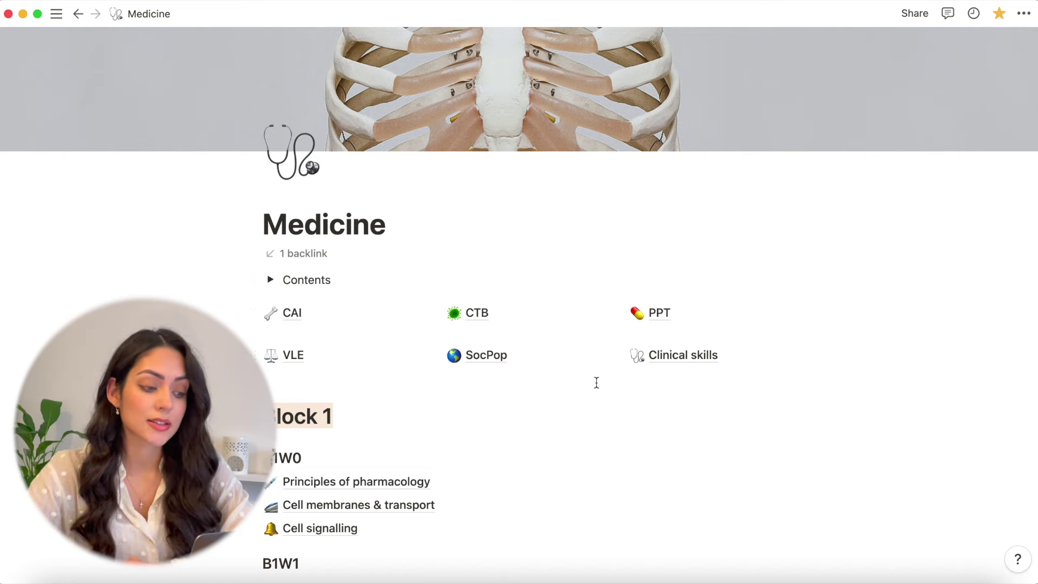
Search the CTB theme page for 'liver' lecture links, then close the search.
left_click(491, 314)
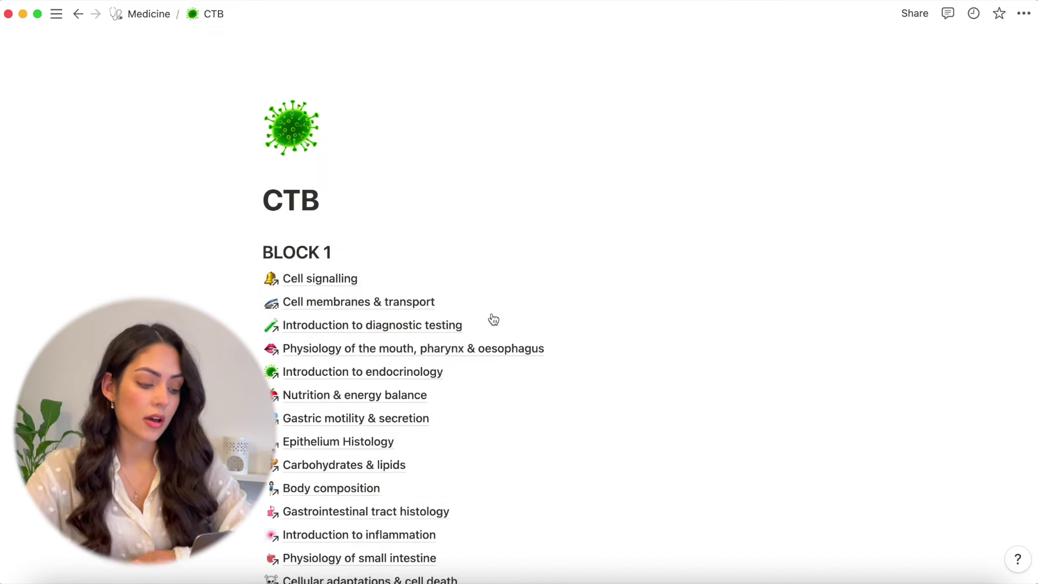
scroll(493, 319, "down", 5)
key("super+f")
type("liver")
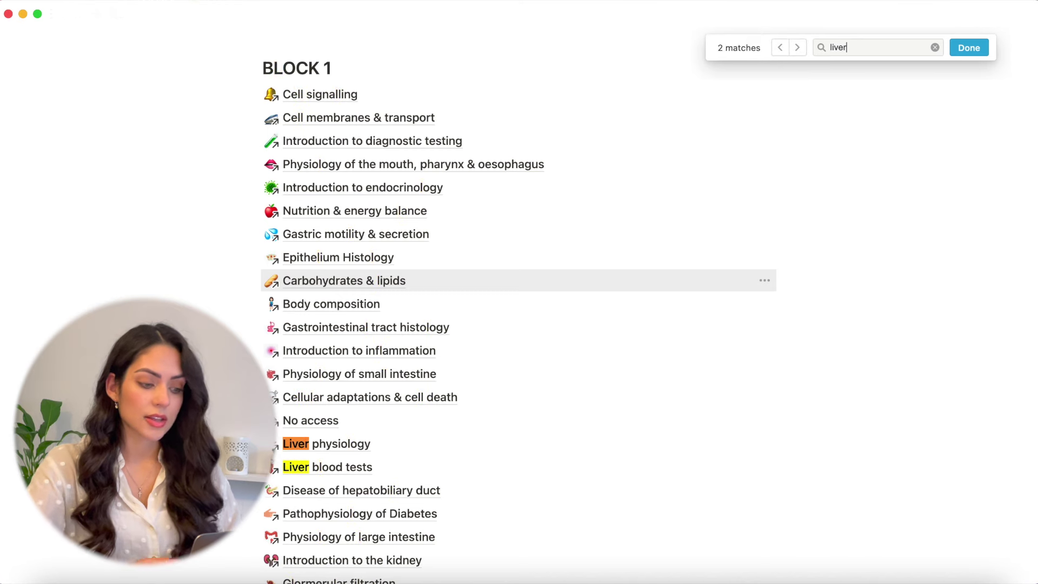
scroll(427, 378, "down", 3)
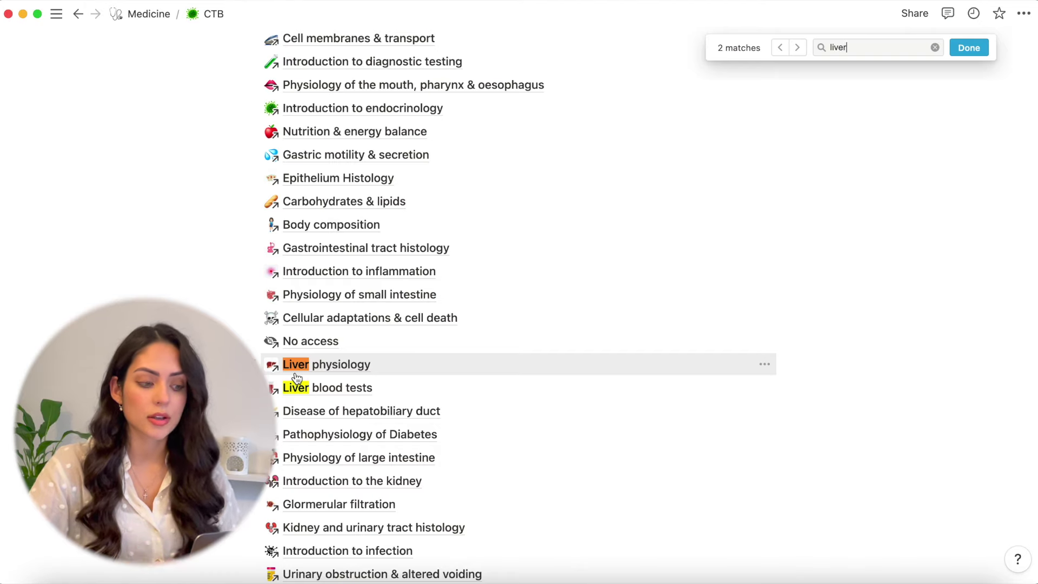
left_click(967, 54)
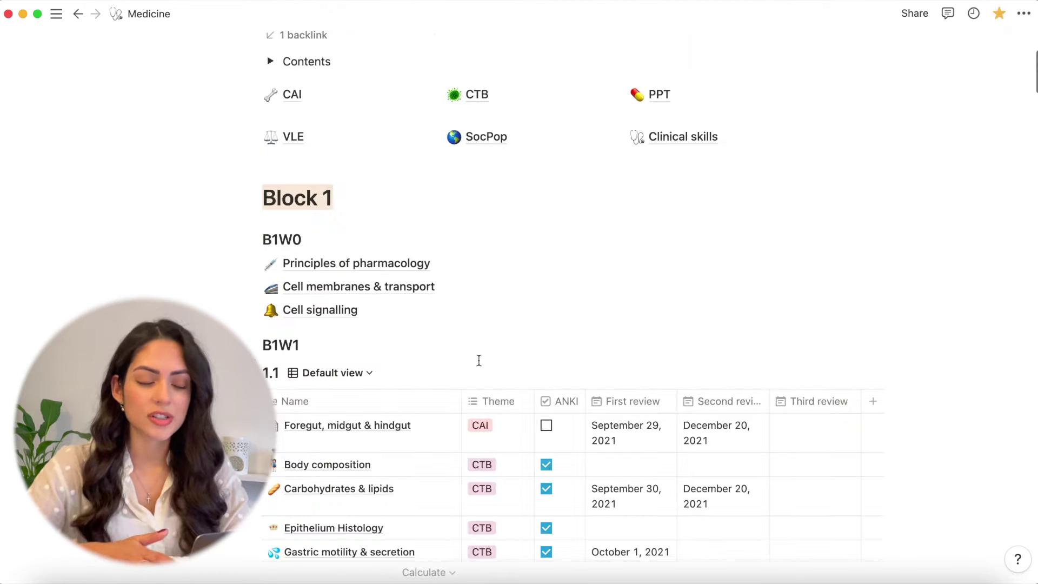
Expand the Contents list and jump to the B2W4 section's lecture table.
scroll(479, 360, "up", 1)
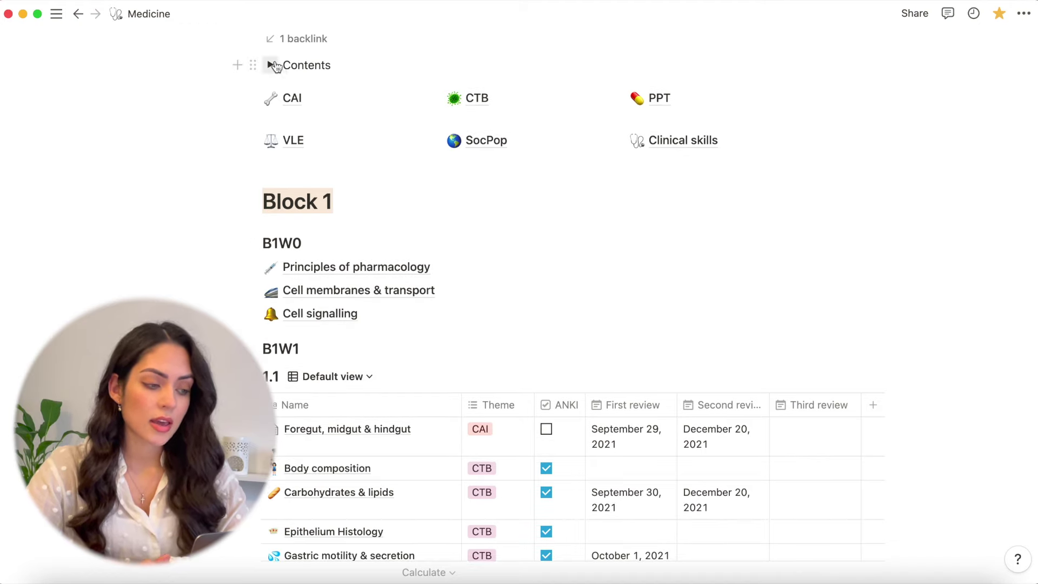
left_click(270, 65)
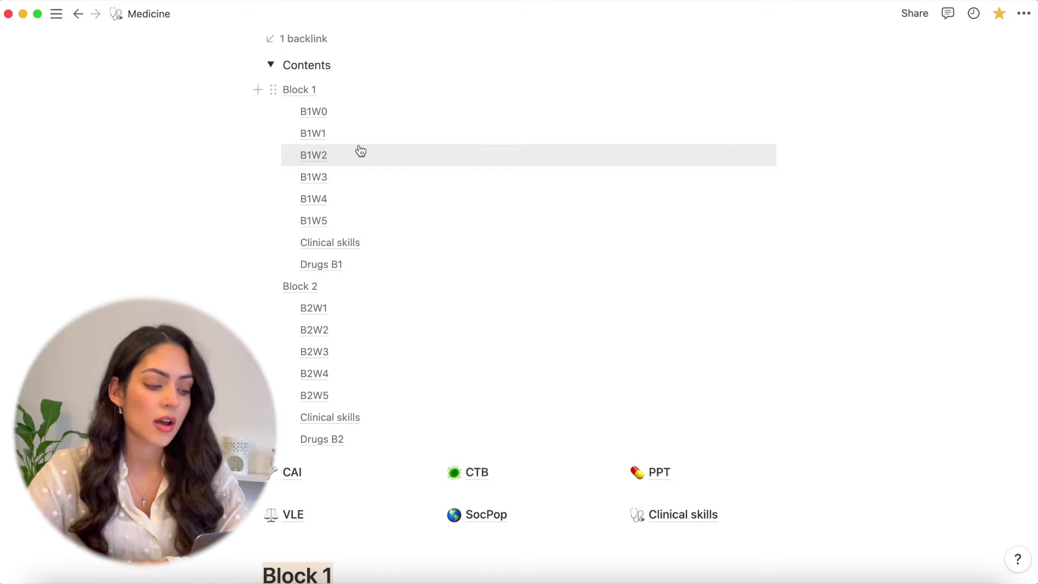
scroll(361, 151, "up", 1)
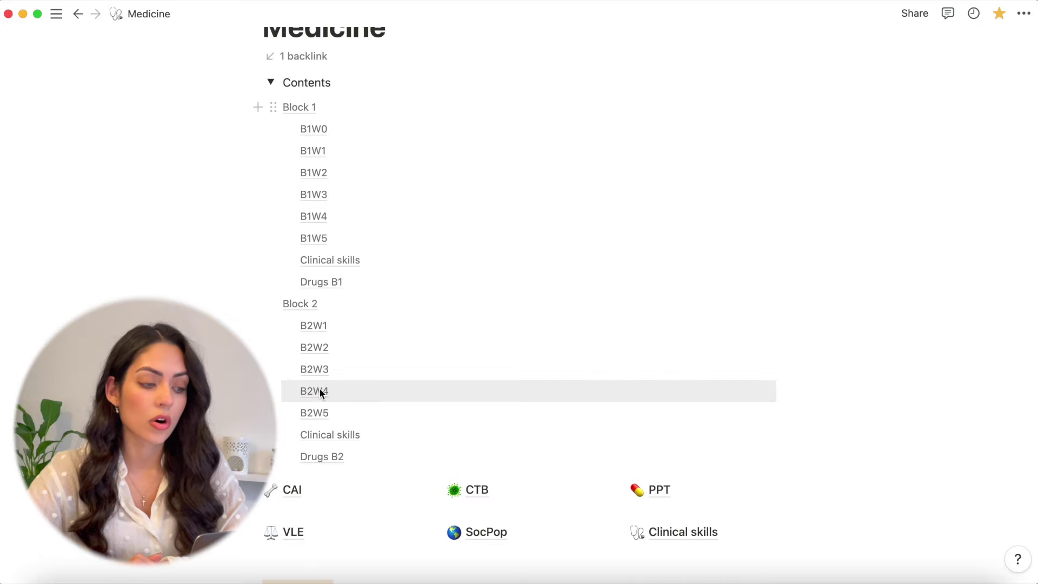
left_click(318, 391)
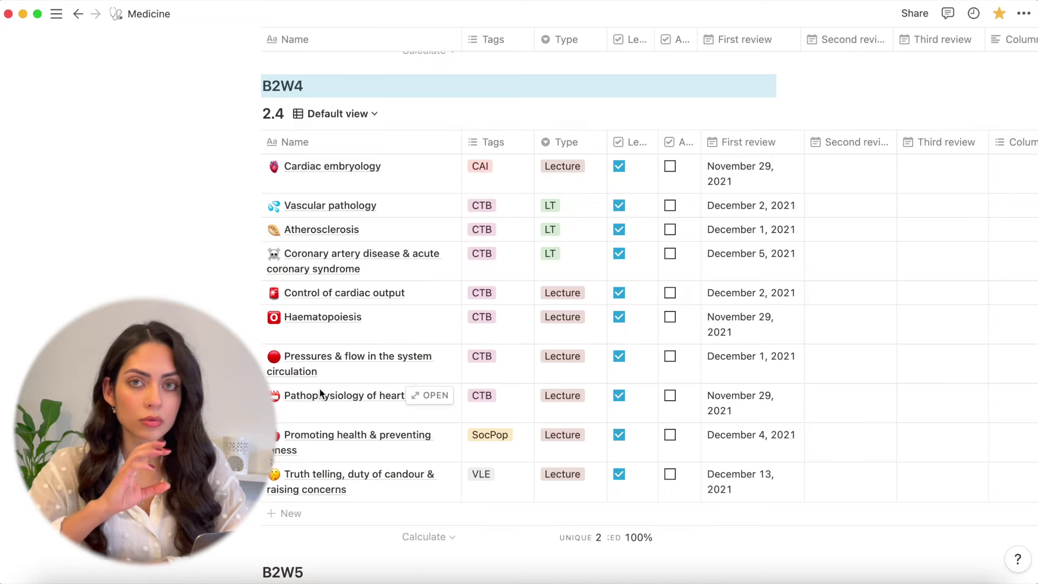